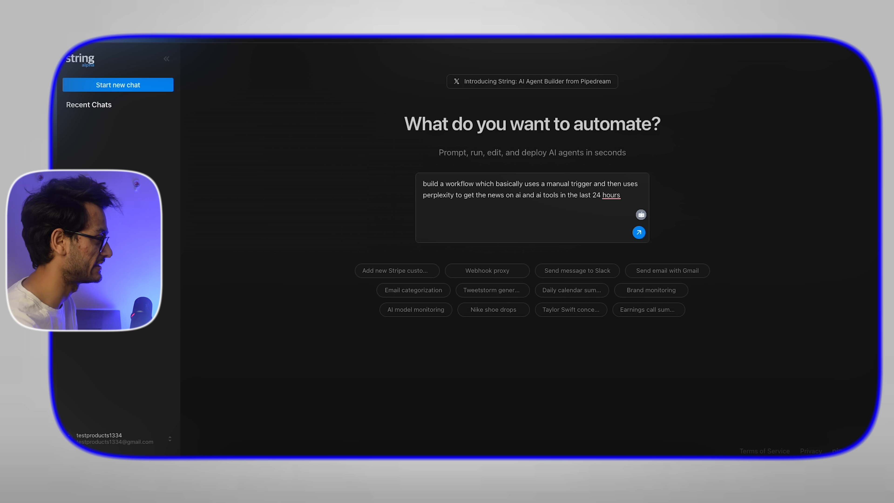
- Complete the prompt with "and then using perplexity only generates a linkedin post and then sends that generated post on a slack channel." and submit it
text(and then using perplexity only generates a )
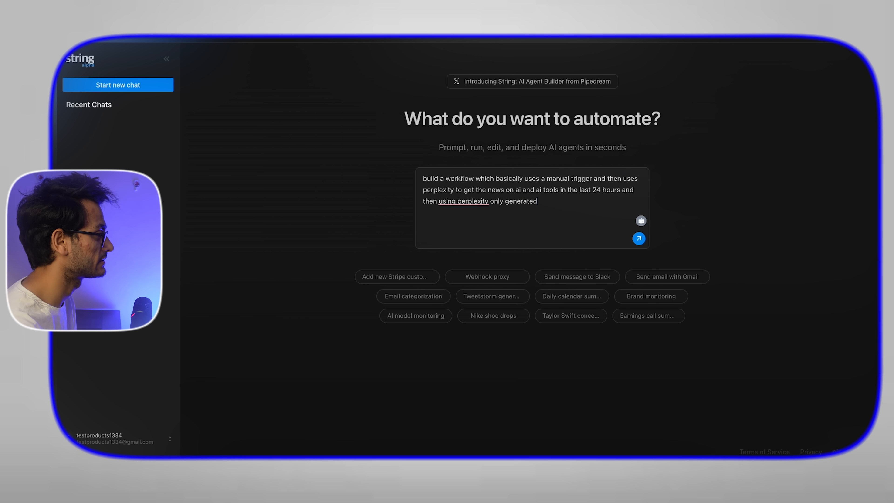
text(linkedin post and then se)
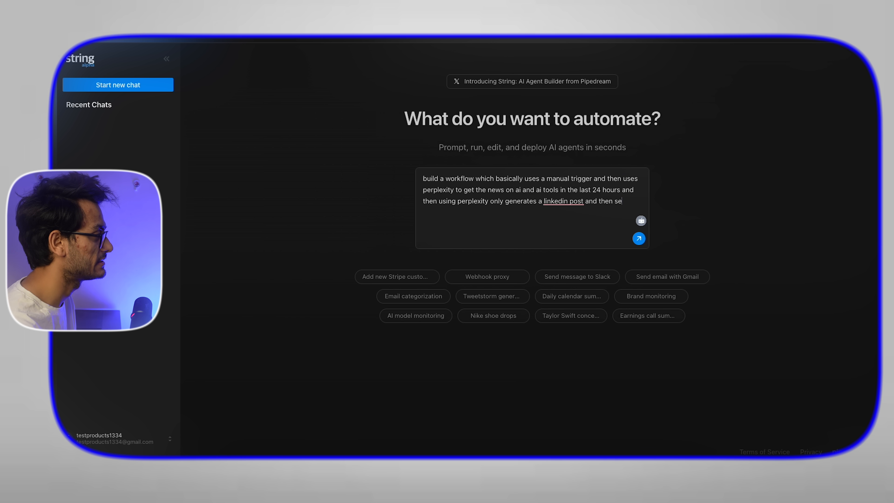
text(nds that generated )
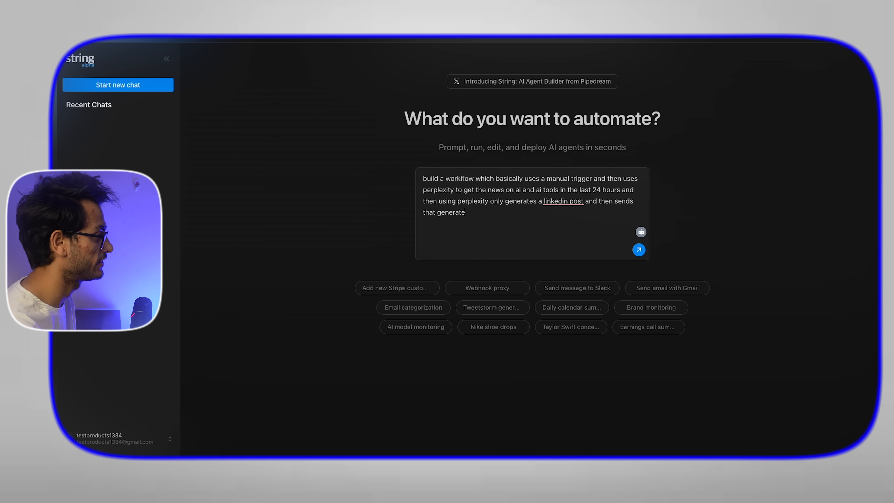
text(post on a clack channel.)
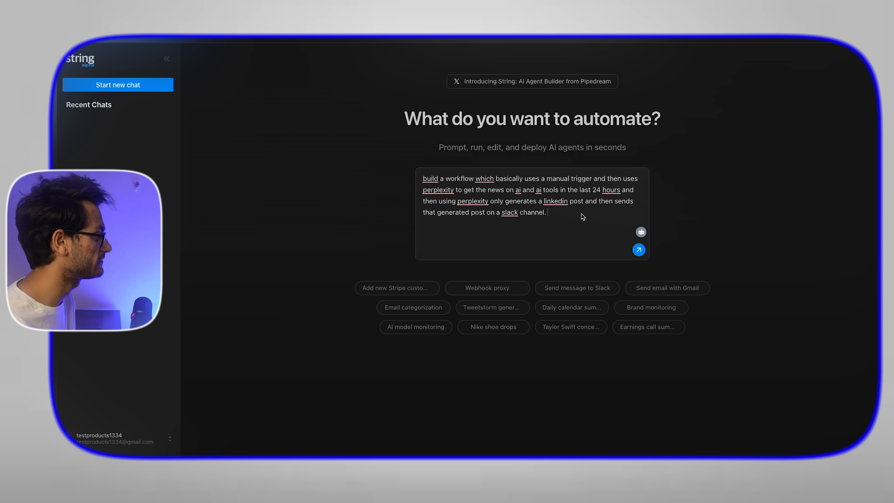
click(639, 251)
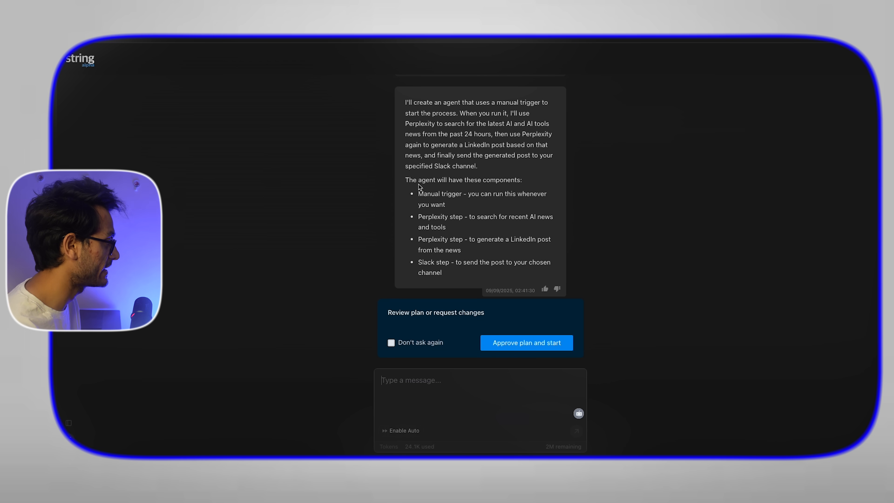
- Review the manual trigger, Perplexity and Slack components of the proposed plan and approve it to start the build
drag(418, 195, 461, 194)
drag(418, 218, 458, 219)
drag(418, 240, 499, 248)
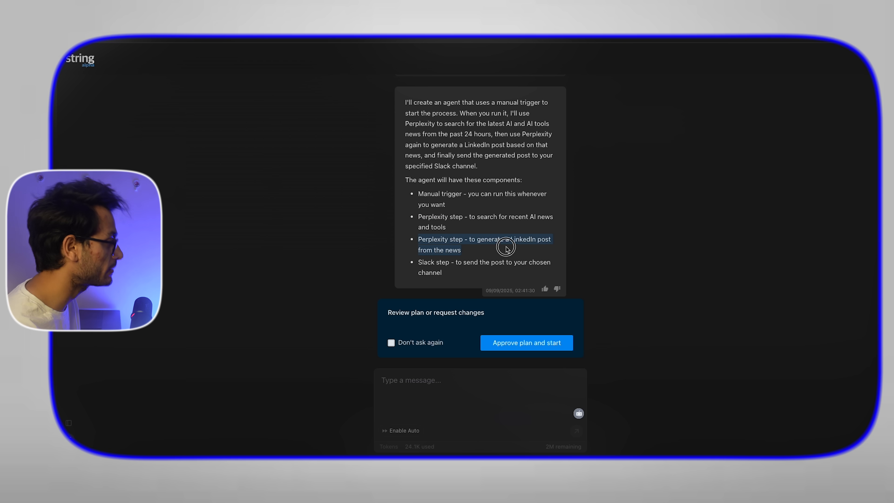
drag(418, 262, 462, 263)
click(510, 344)
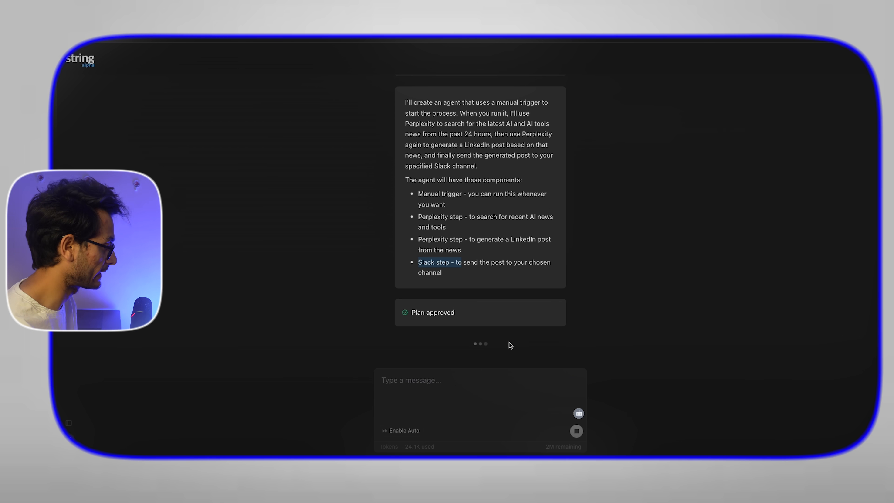
- Read the agent's build reasoning in the progress view and switch to the preview of the workflow diagram
drag(264, 453, 299, 445)
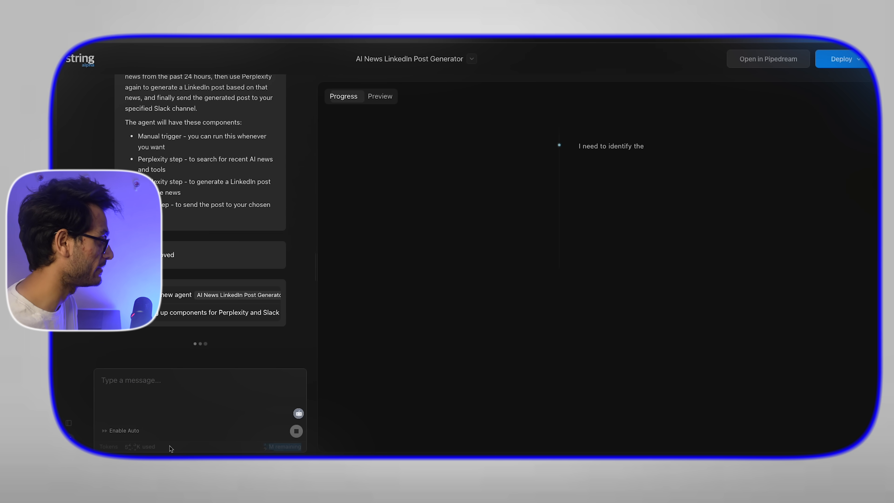
click(258, 446)
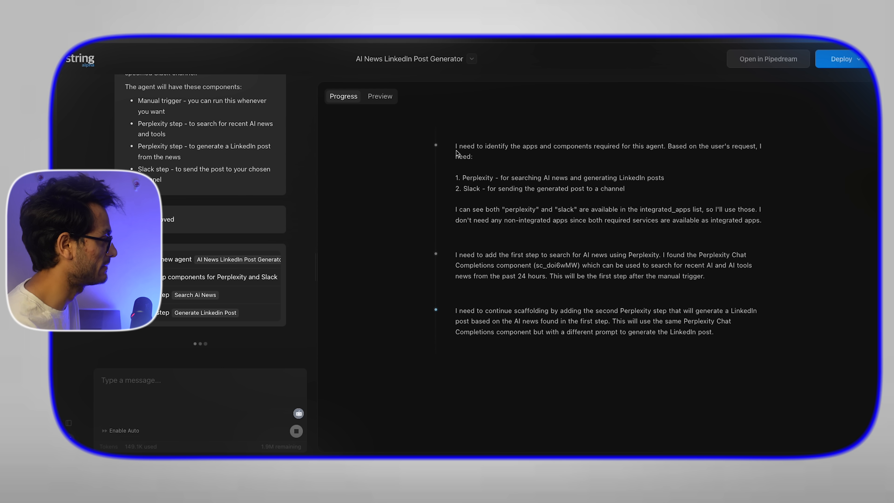
drag(454, 151, 737, 353)
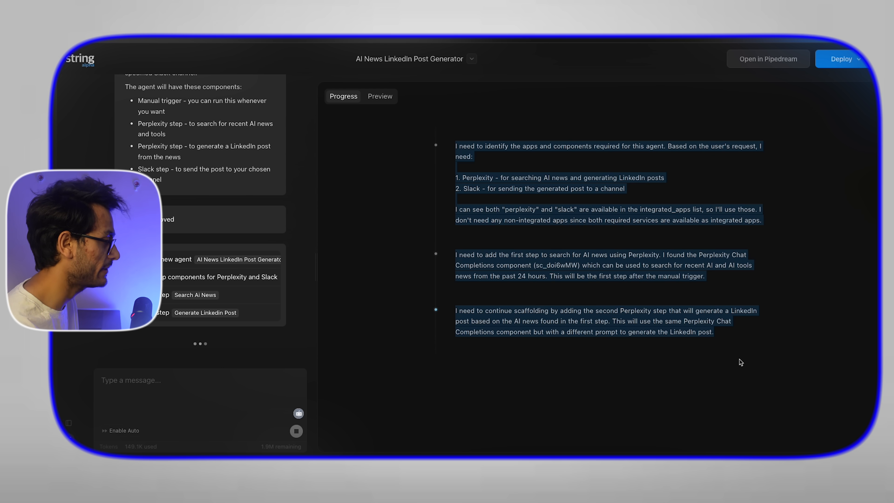
click(387, 149)
click(381, 98)
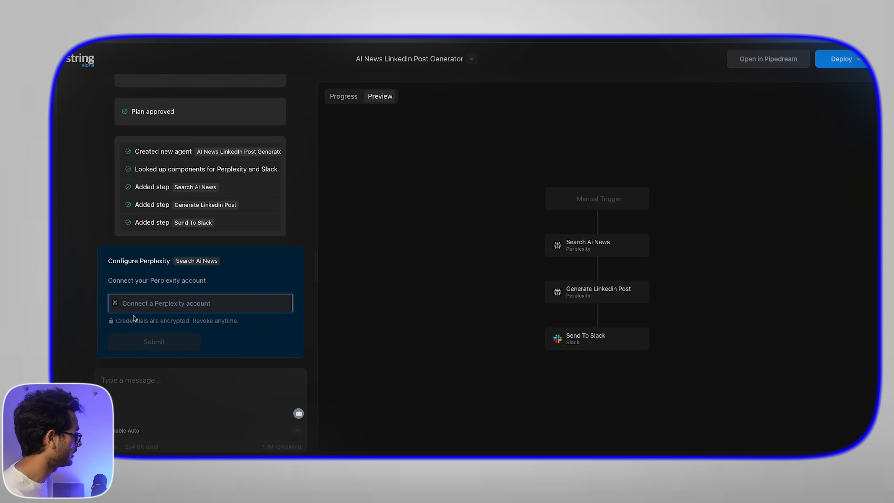
- Start a new Perplexity connection for the Search Ai News step and name it "Perplexity"
click(173, 303)
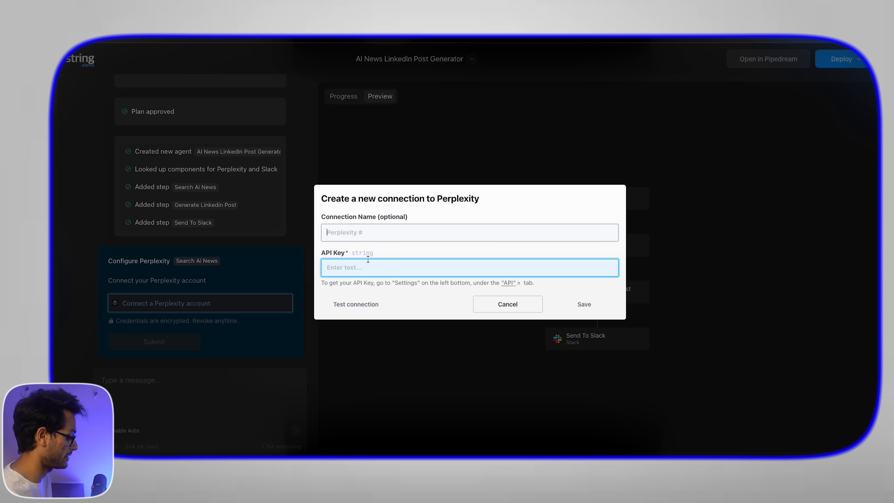
text(Perplexity)
click(379, 262)
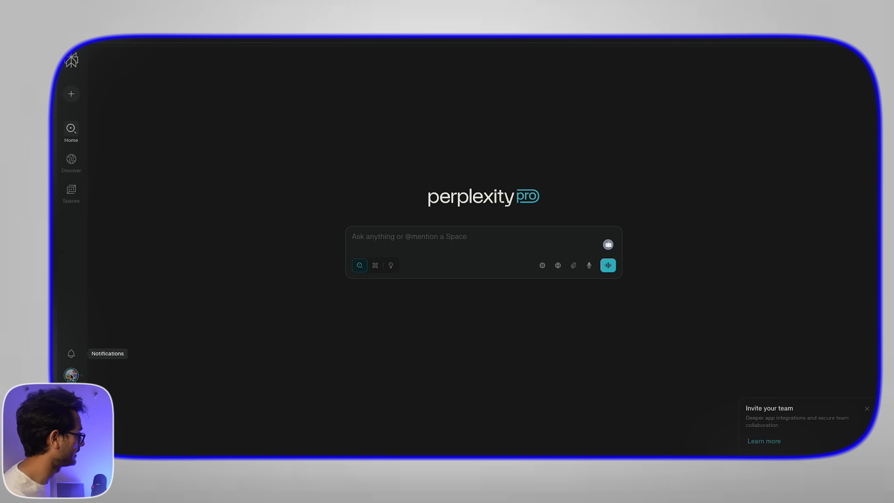
- Switch to Perplexity and copy an API key from the account's API key settings
click(71, 375)
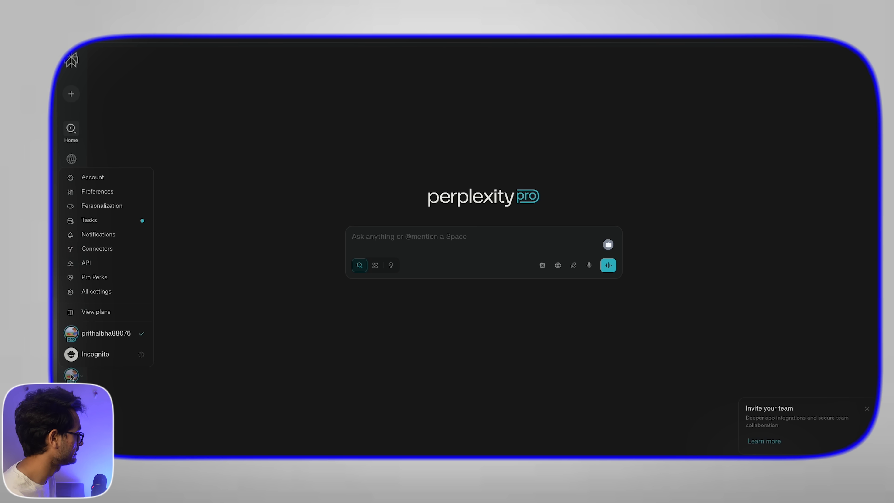
click(87, 261)
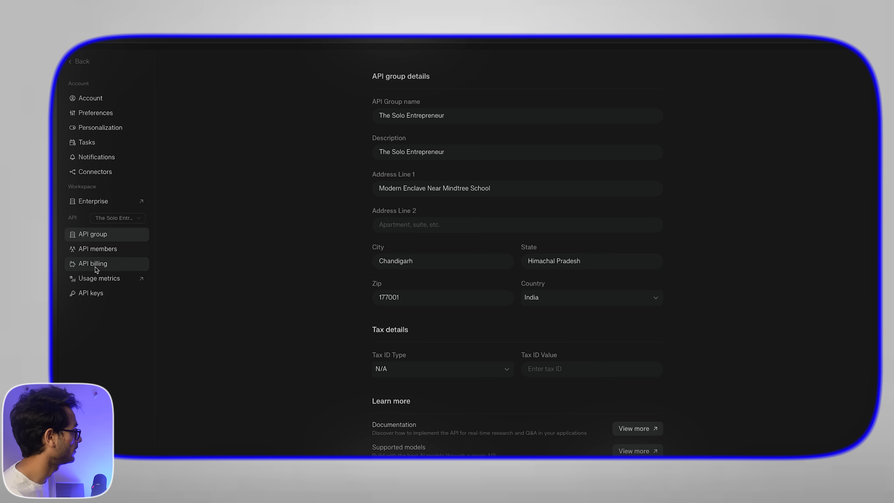
click(94, 292)
click(637, 155)
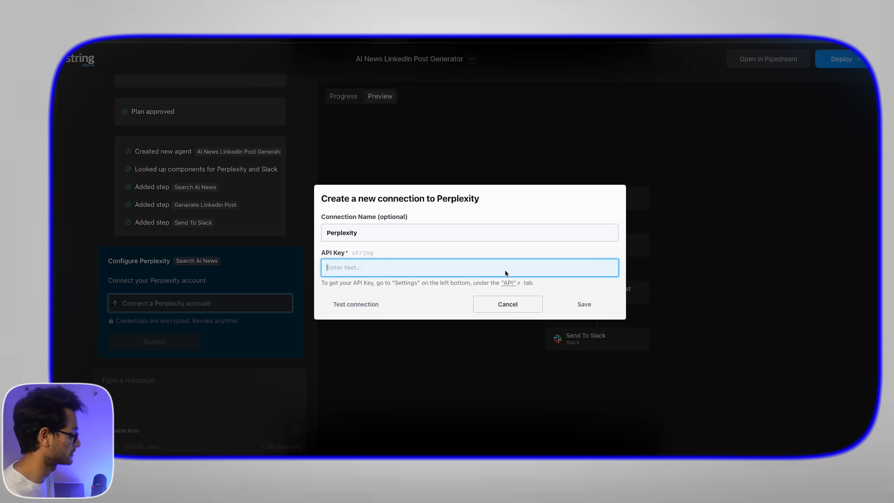
- Back in String, paste the API key into the Perplexity connection, save it and submit the account for the Search Ai News step
text(v)
key(BackSpace)
key(ctrl+v)
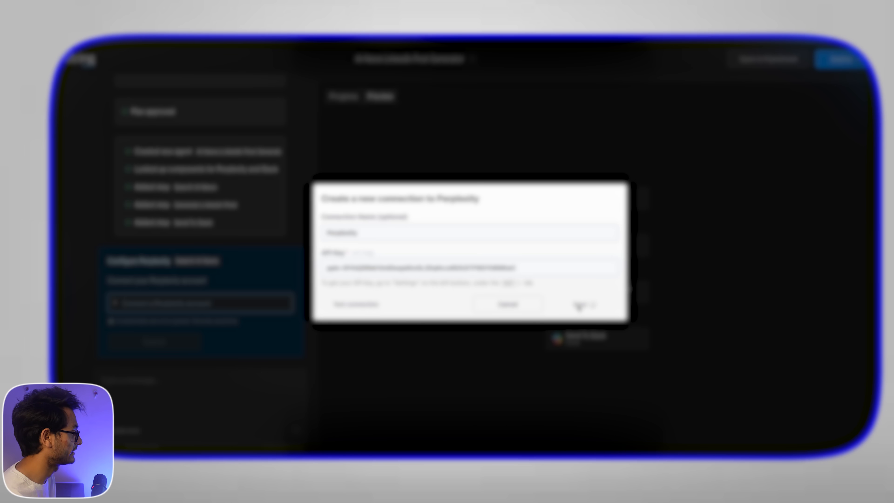
click(579, 305)
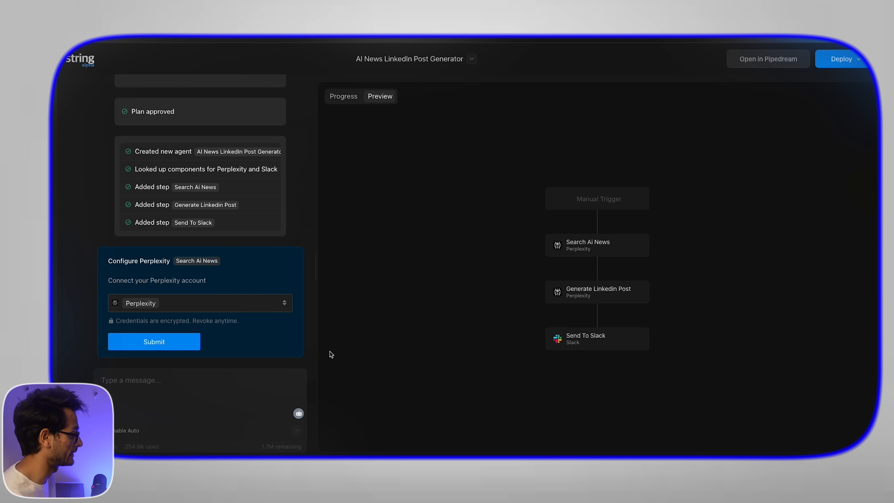
click(186, 343)
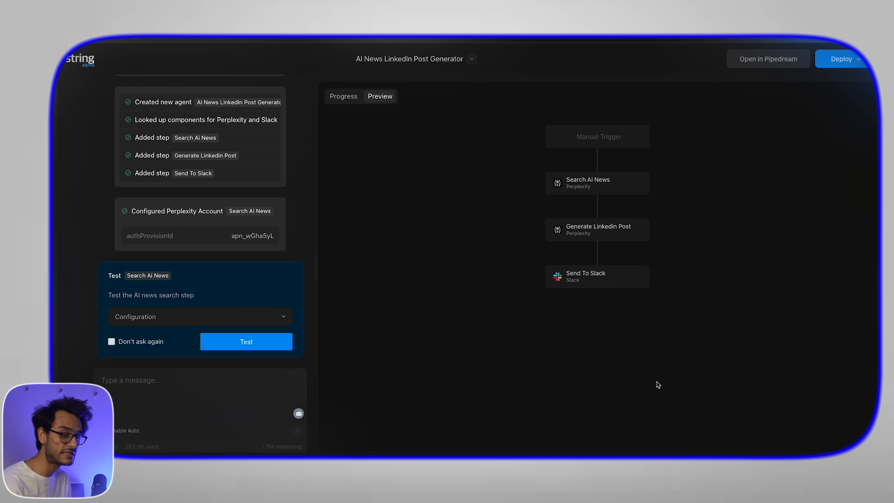
- Run the tests for the Search Ai News and Generate Linkedin Post steps
click(227, 343)
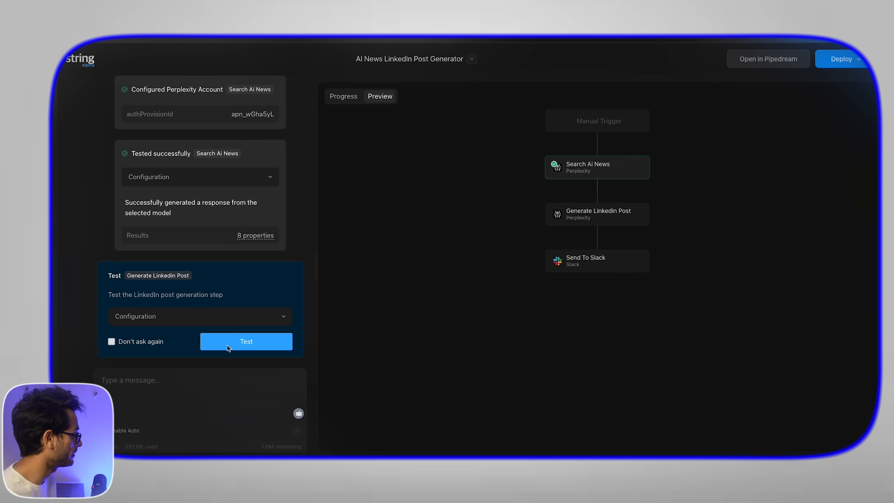
click(228, 348)
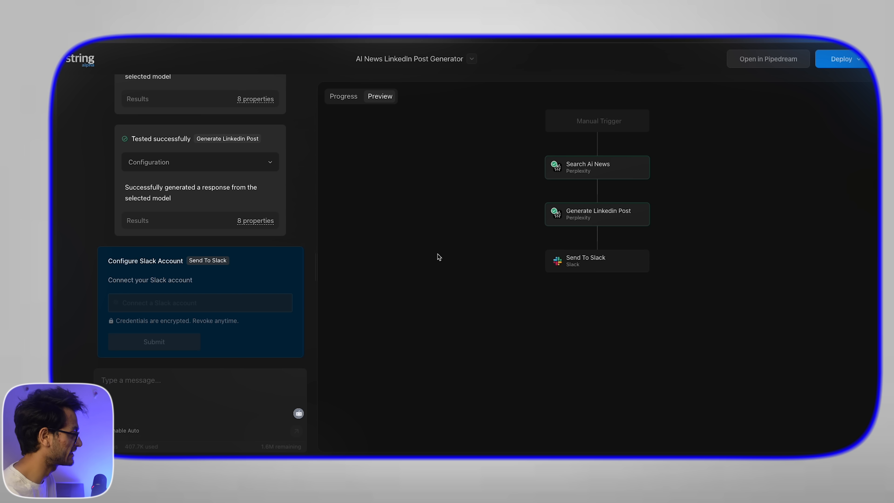
- Connect a new Slack account for the Send To Slack step, allow Pipedream access to the workspace, and submit the account
click(189, 303)
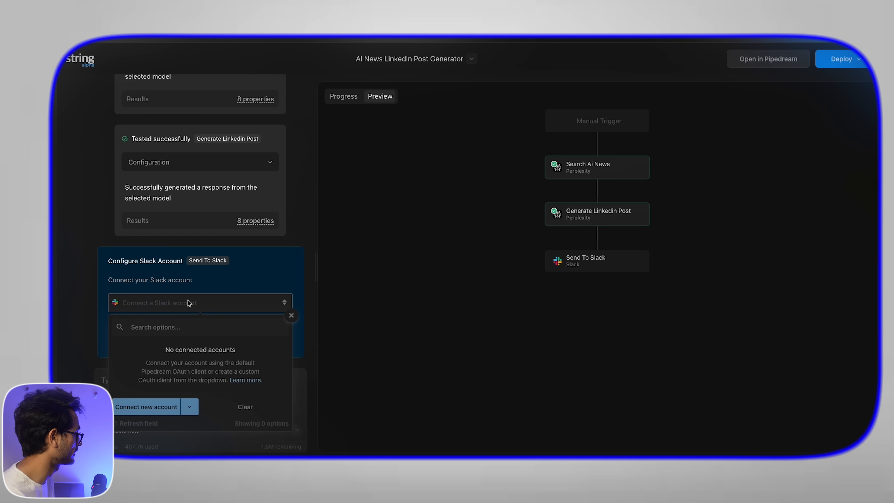
click(167, 408)
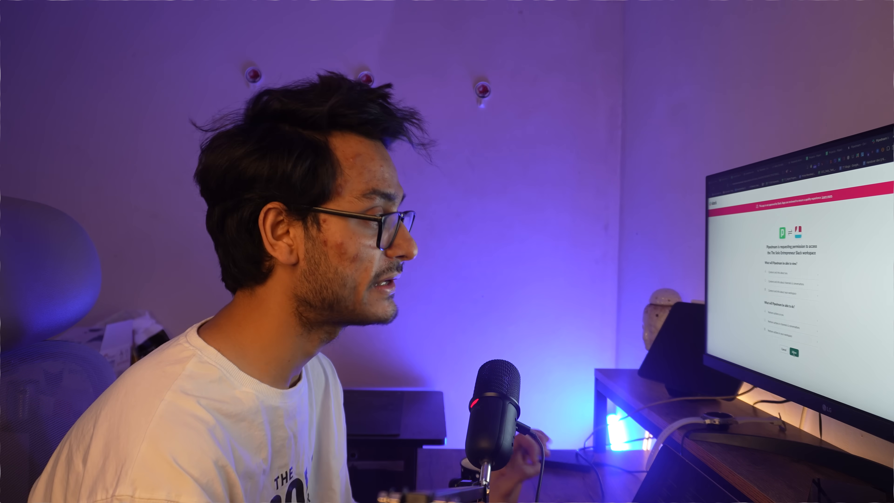
click(794, 353)
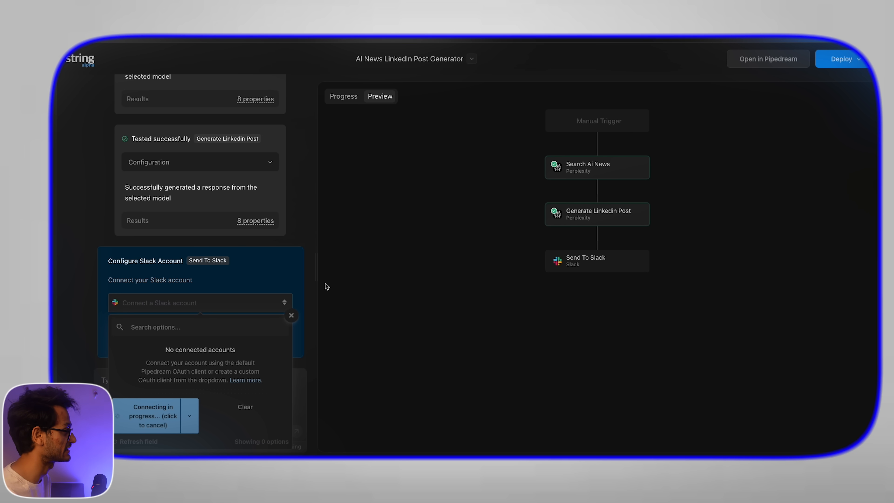
click(179, 337)
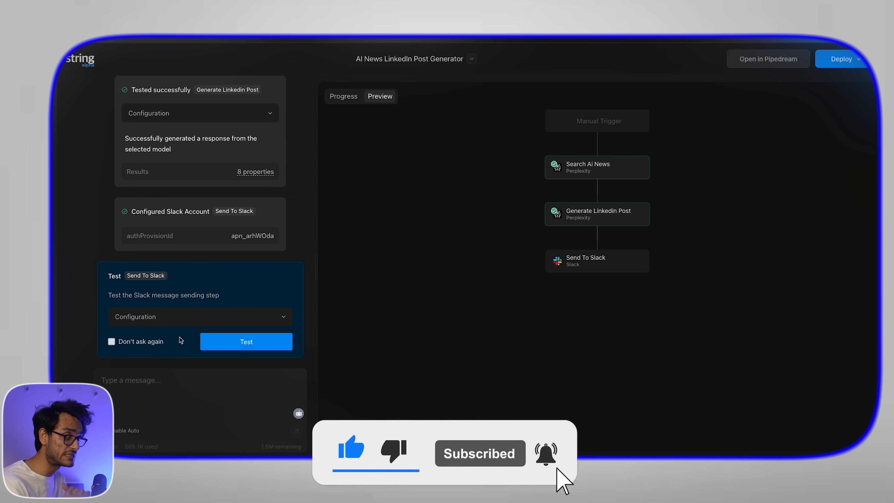
- Test the Send To Slack step and open its results from the workflow diagram
click(218, 340)
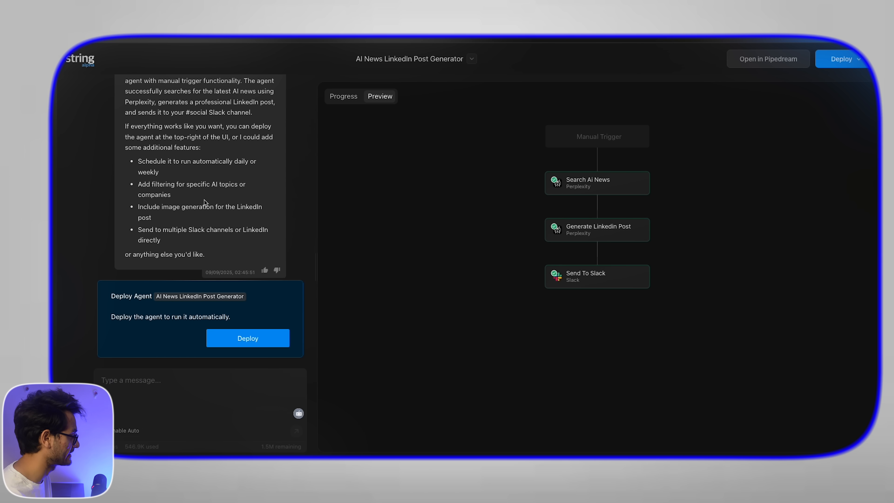
scroll(201, 200, up, 5)
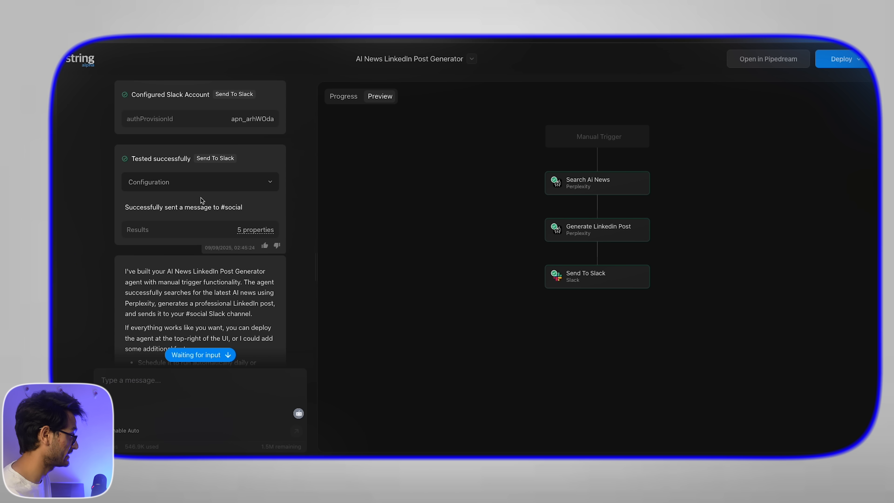
click(579, 277)
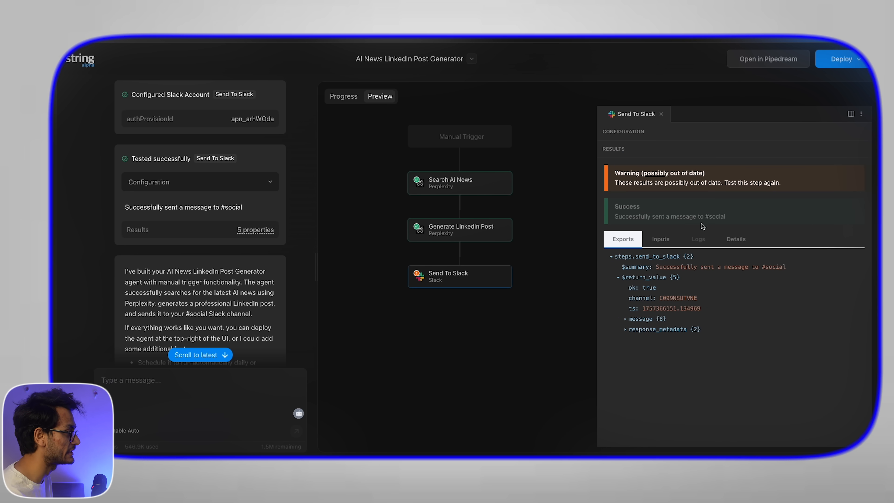
- Switch to Slack, open the social channel and read through the AI news post sent by Pipedream
key(ctrl+Left)
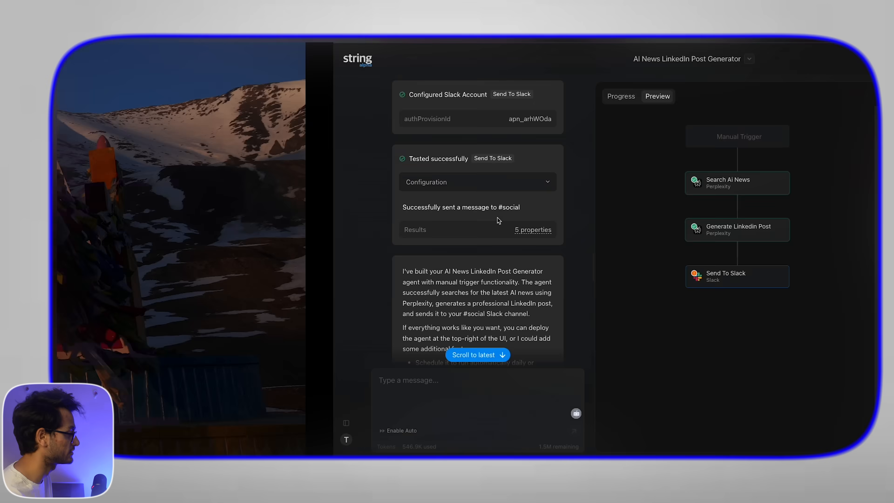
click(175, 189)
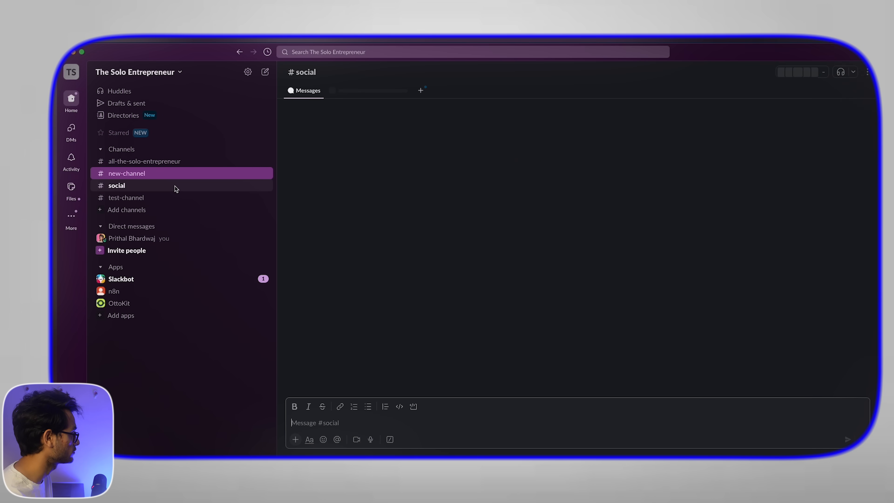
scroll(418, 308, up, 10)
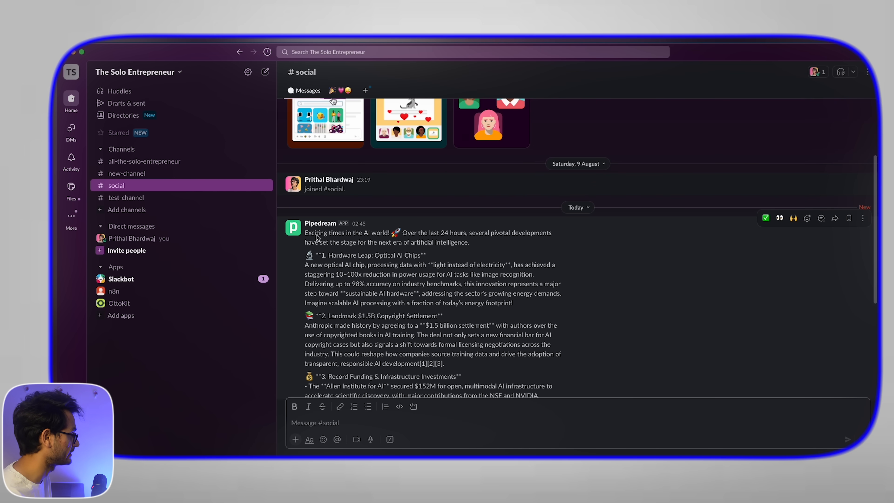
drag(305, 223, 348, 227)
click(290, 268)
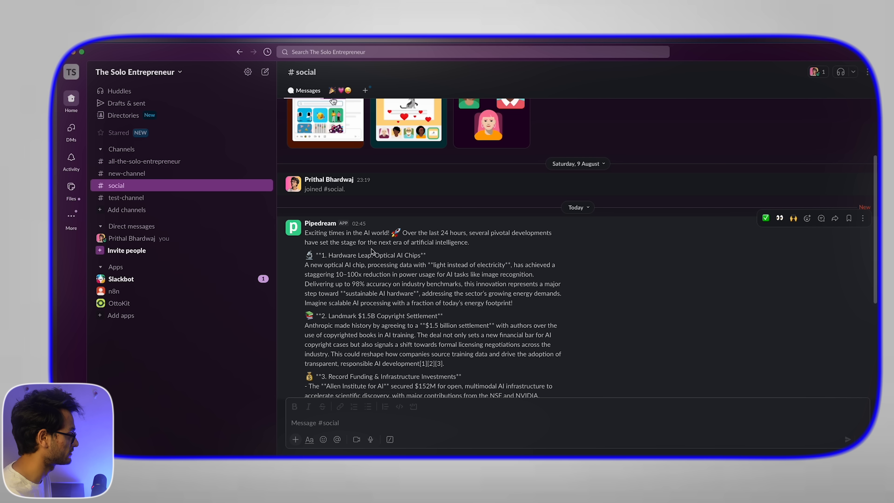
scroll(371, 250, down, 3)
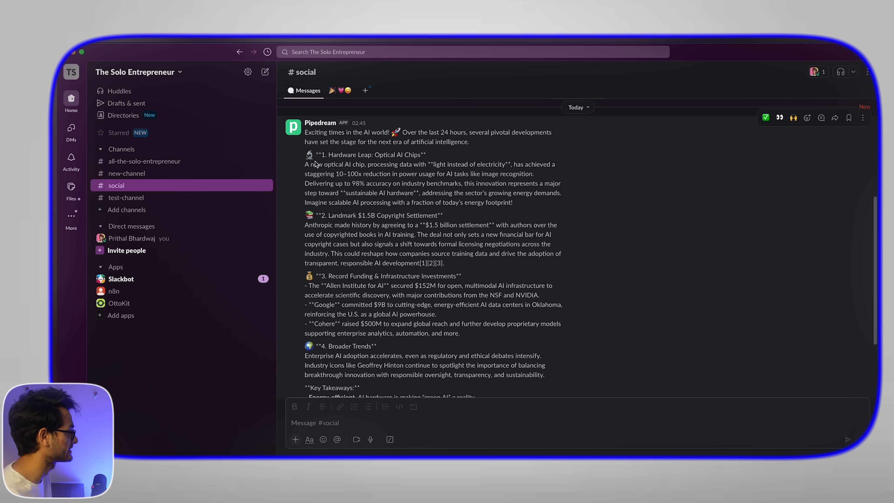
scroll(392, 158, down, 1)
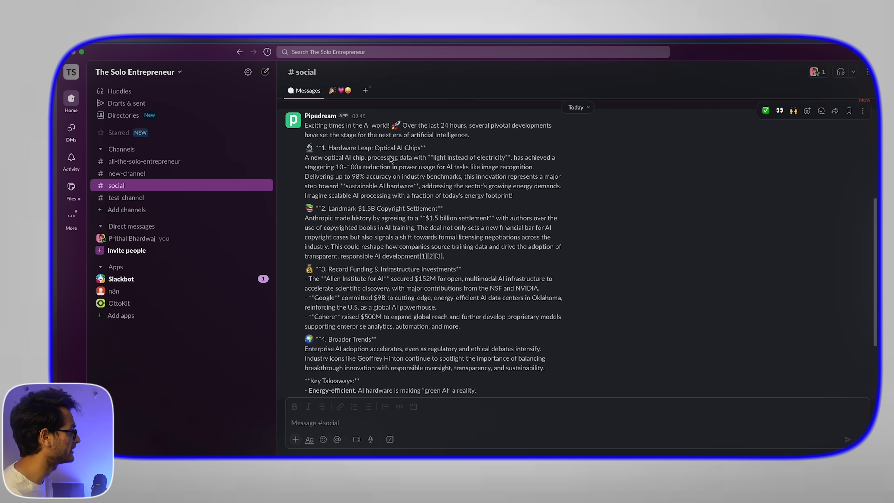
drag(305, 149, 379, 159)
drag(321, 200, 457, 252)
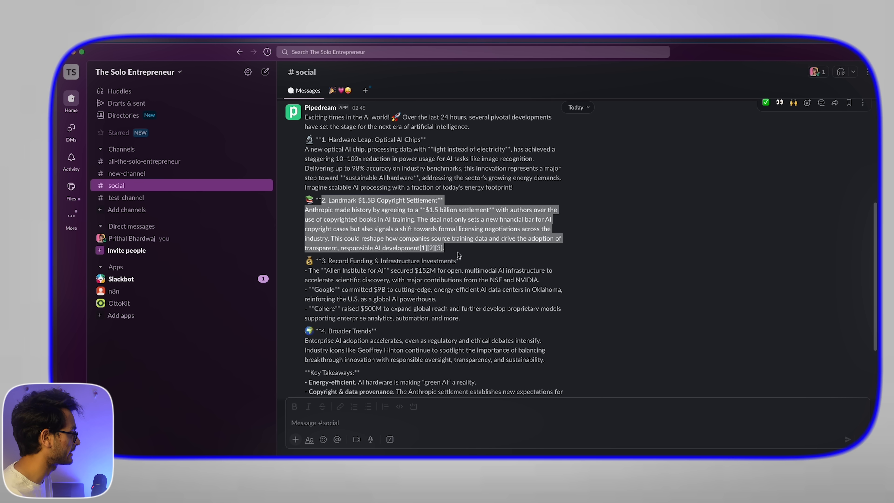
- Examine the rest of the AI news post in Slack, and switch back to String to read the agent's build summary
scroll(458, 254, down, 3)
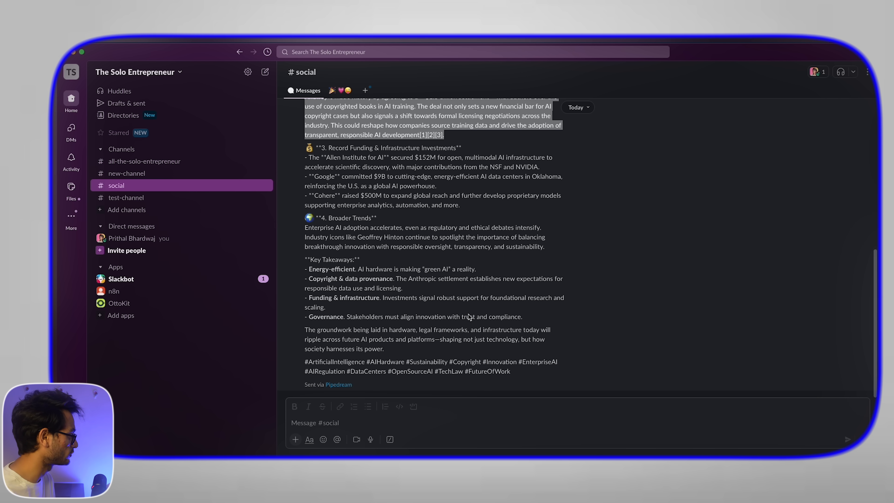
drag(526, 378, 321, 153)
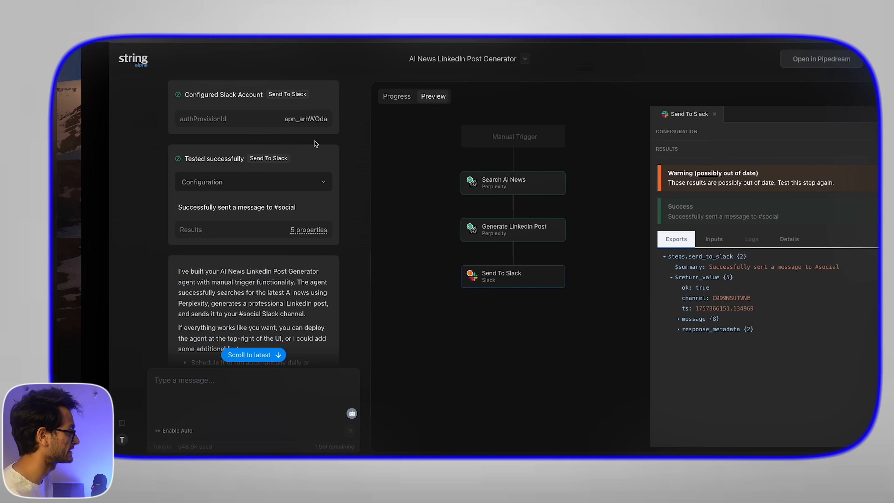
scroll(165, 273, down, 5)
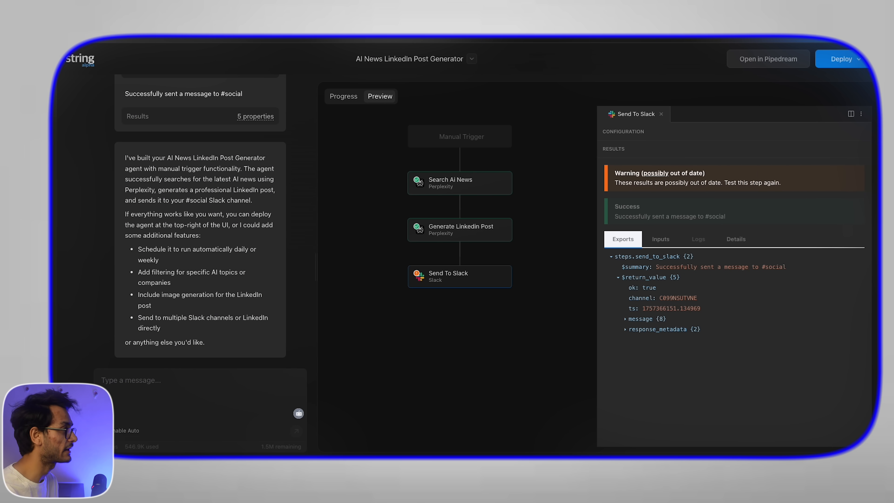
- Deploy the AI News LinkedIn Post Generator agent
click(859, 59)
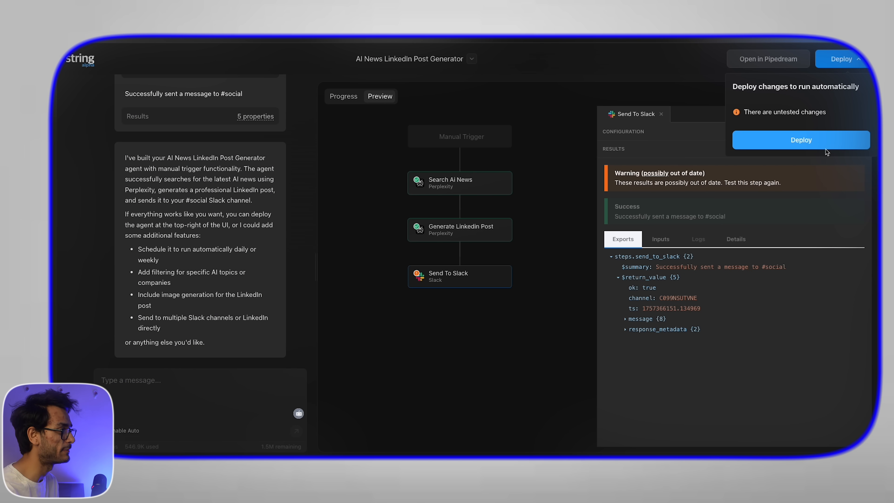
click(823, 138)
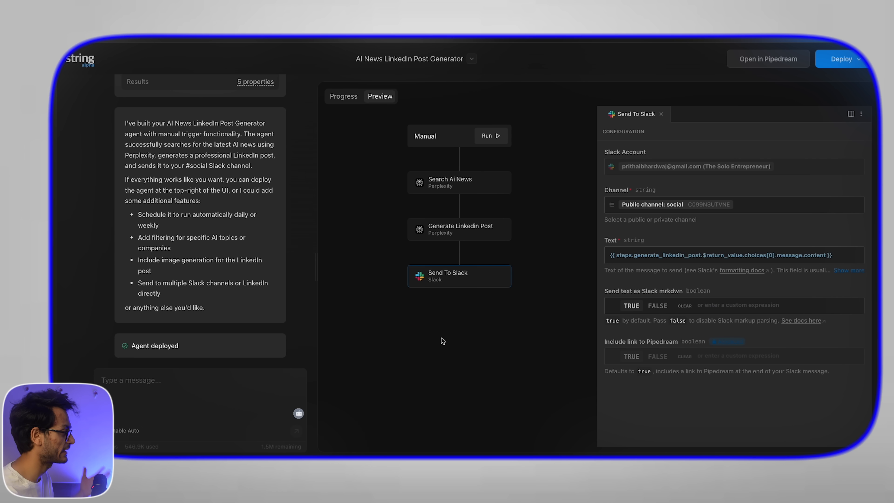
click(141, 385)
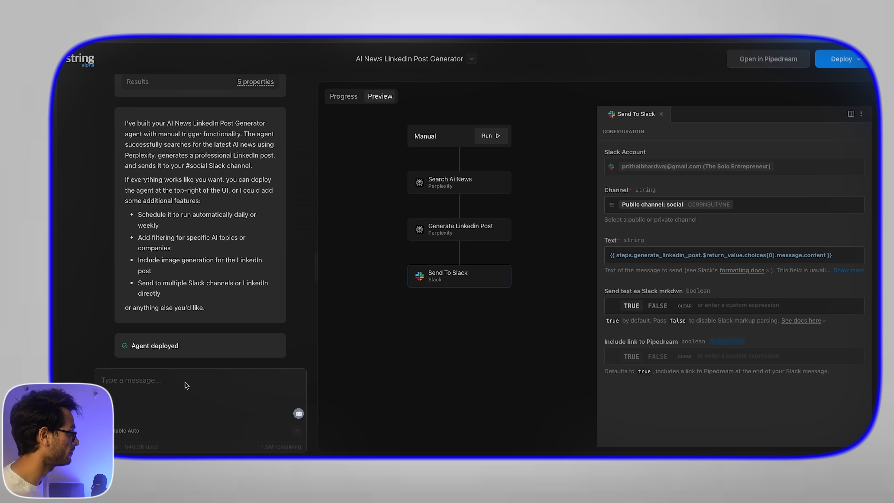
- In a new chat, request a manually triggered workflow finding 3 SaaS ideas on the SaaS subreddit, using Perplexity and Slack, and approve its plan
click(842, 59)
mouse_move(61, 78)
click(100, 85)
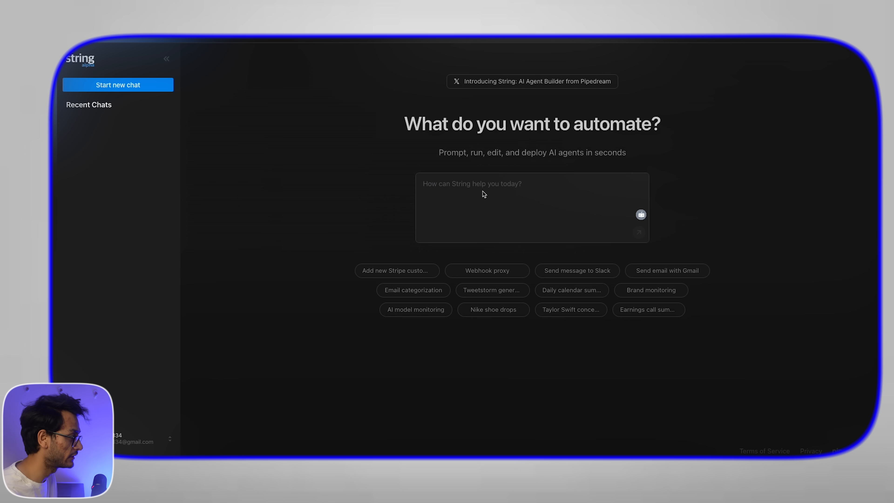
click(484, 194)
text(Build a workflow that uses)
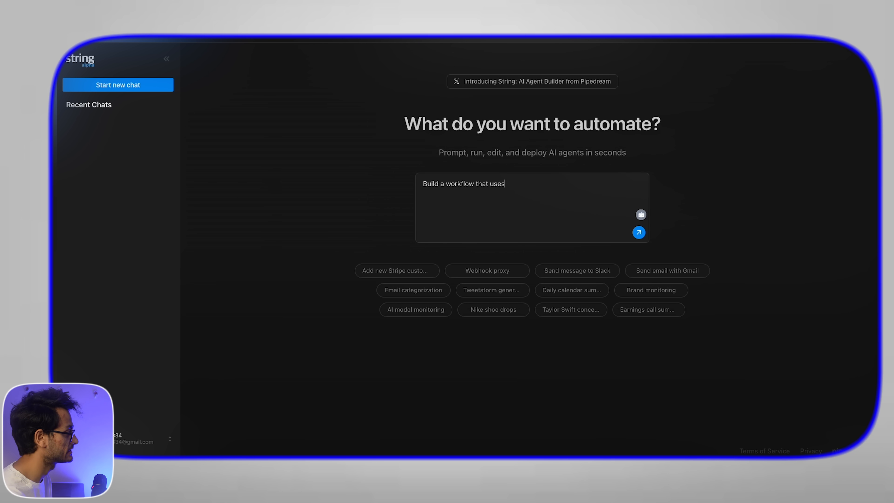
text( reddit actually SaaS subreddit to find 3 SaaS ide)
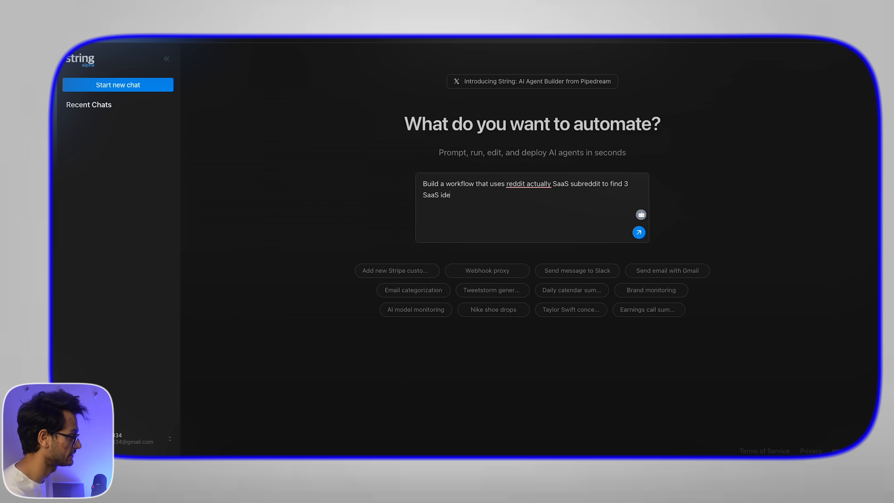
text(as based on reddit discussions whenever triggered, use a manual trigger for this. and )
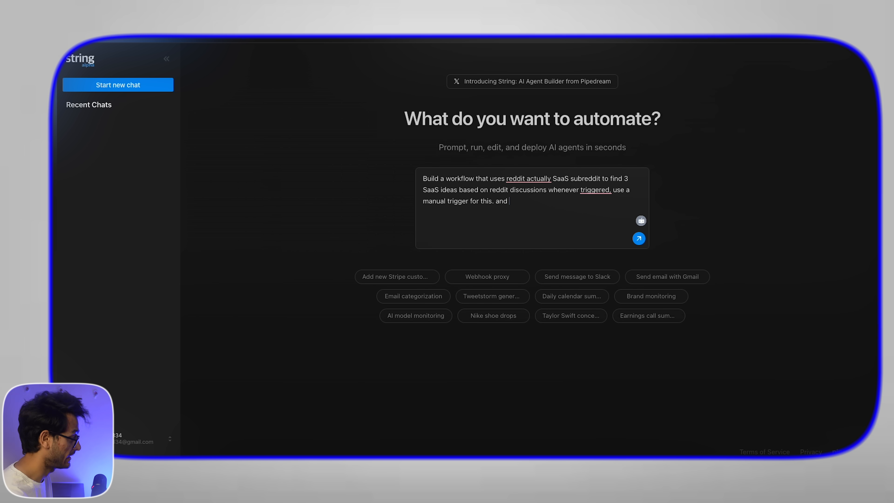
text(send the SaaS ideas in a)
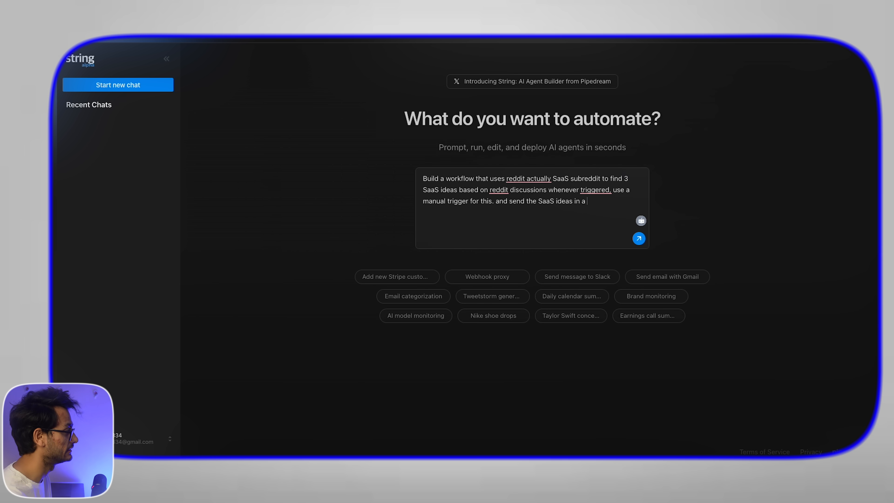
text( neat format to slack a)
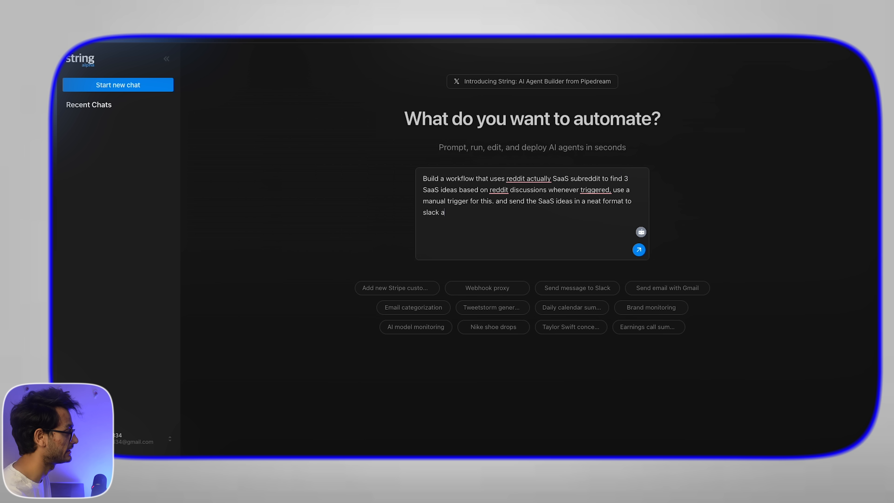
text(t the end. Use Perplexity for ay ai related tasks)
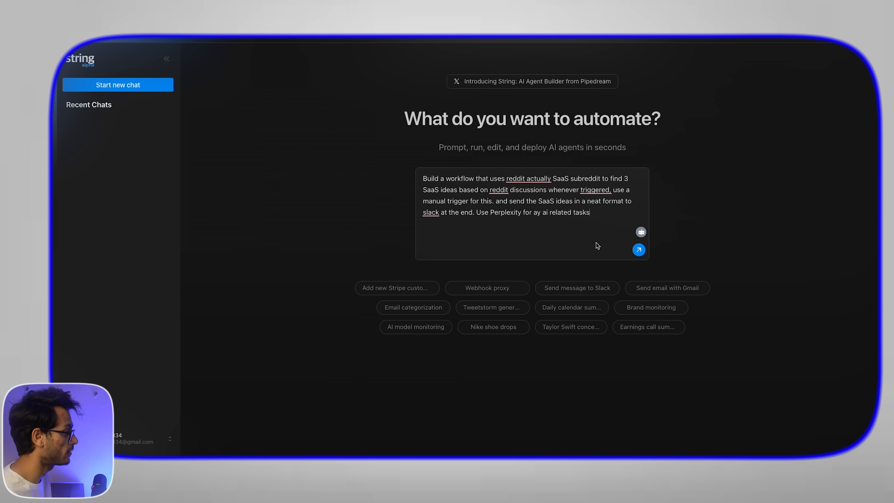
click(639, 250)
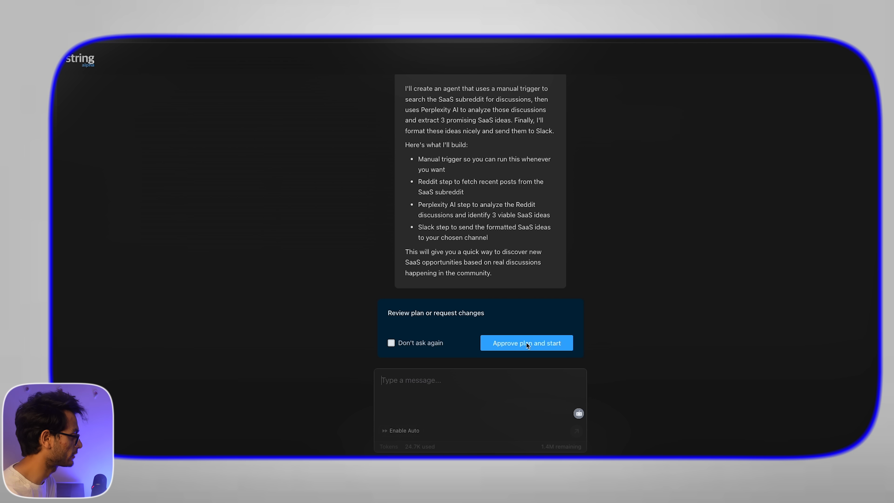
click(526, 345)
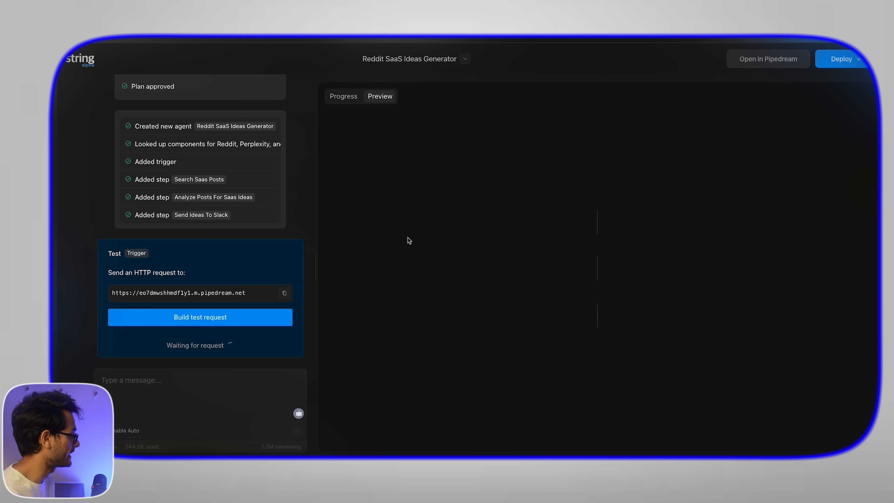
- Test the trigger with a POST request containing the "test": "event" body, and open the agent in Pipedream
click(217, 318)
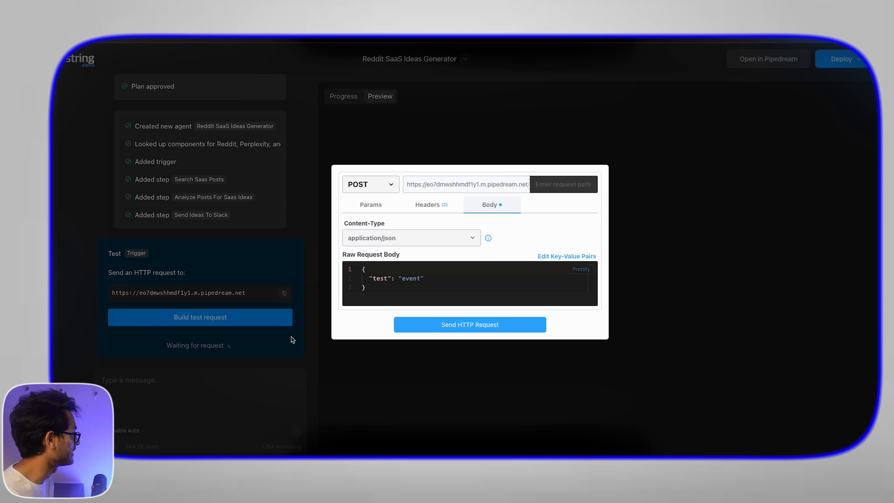
click(483, 331)
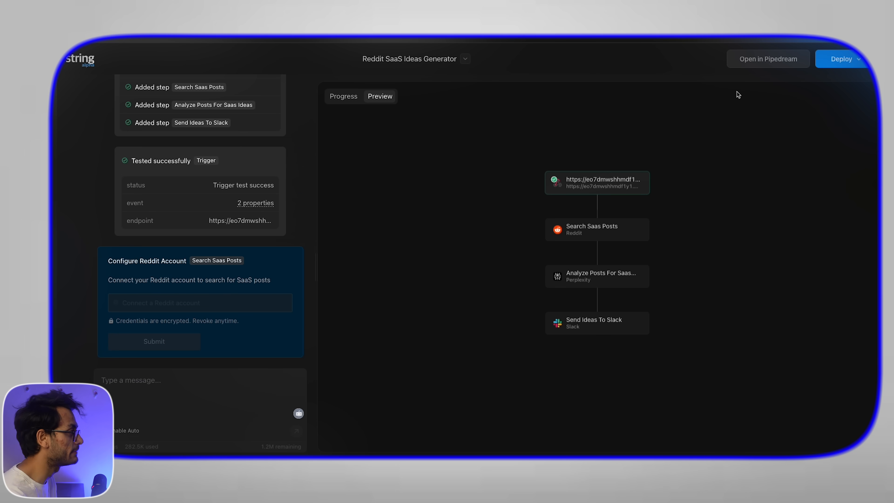
click(759, 58)
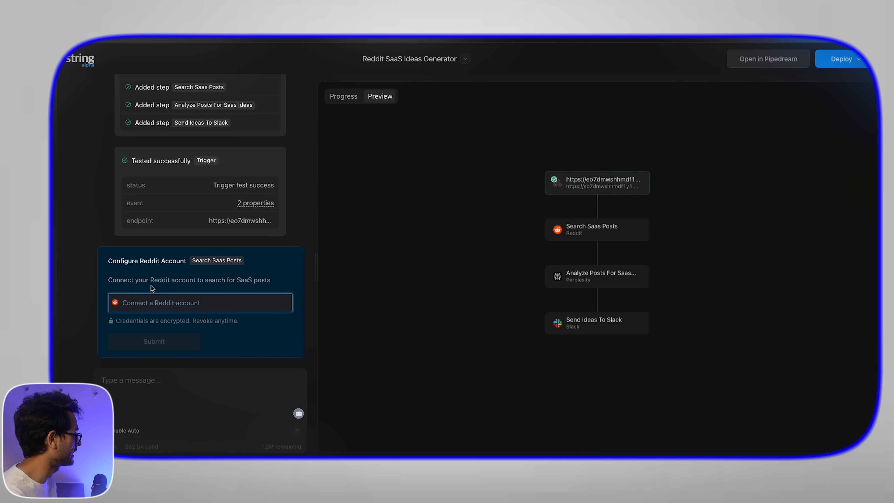
- Connect a Reddit account to the Search Saas Posts step with the client ID and client secret, allow access, and submit the account
click(144, 304)
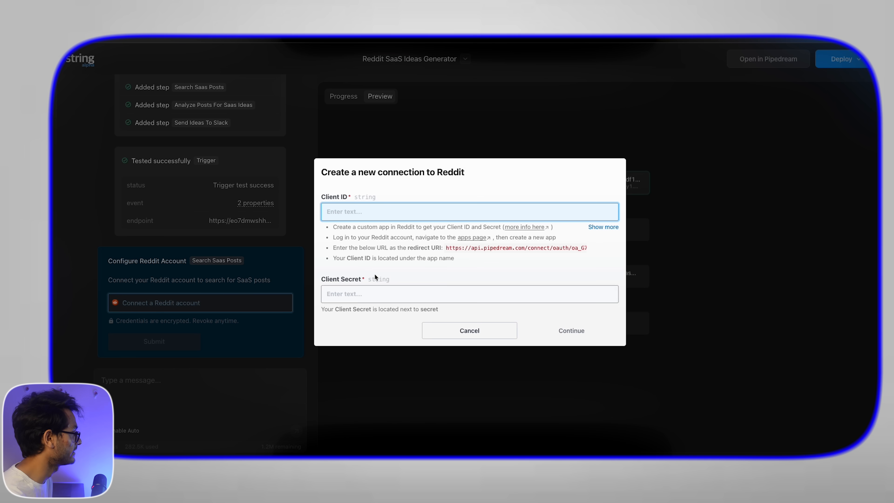
click(390, 293)
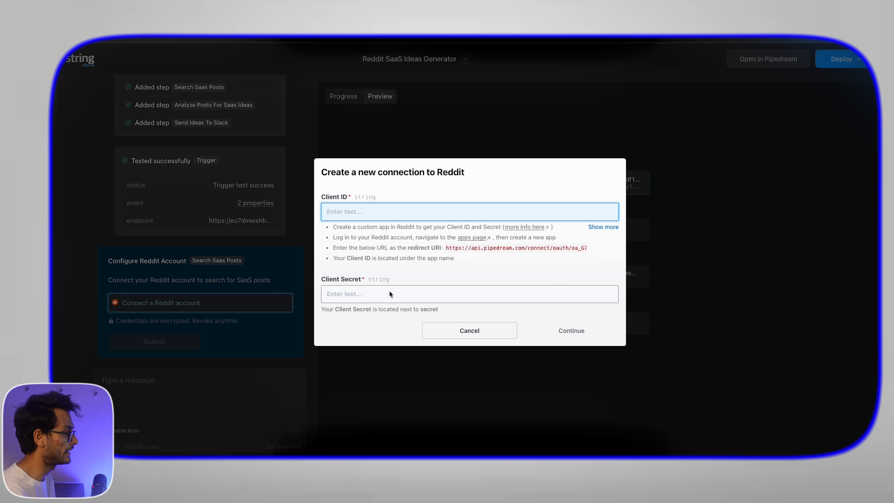
click(389, 293)
key(ctrl+v)
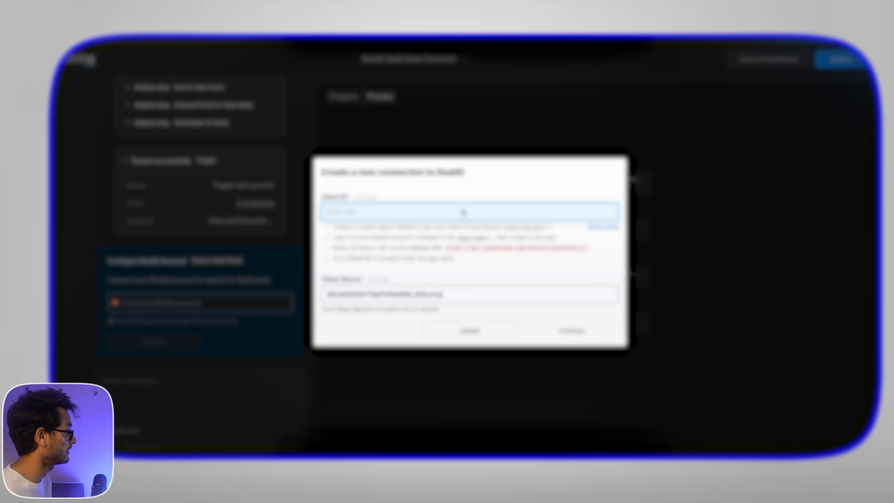
key(ctrl+v)
click(585, 330)
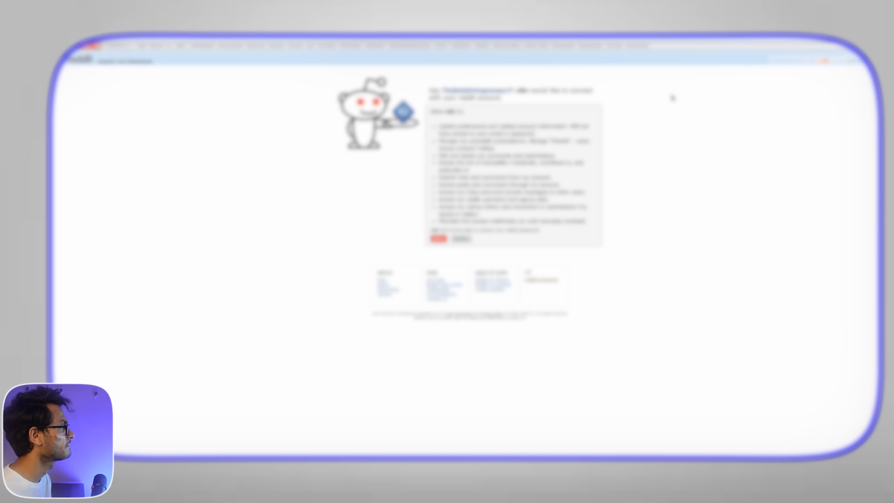
click(438, 239)
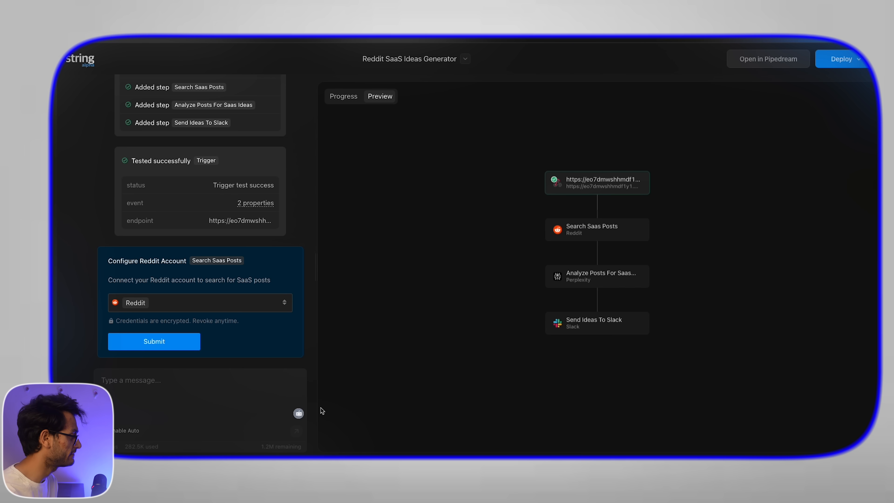
click(132, 341)
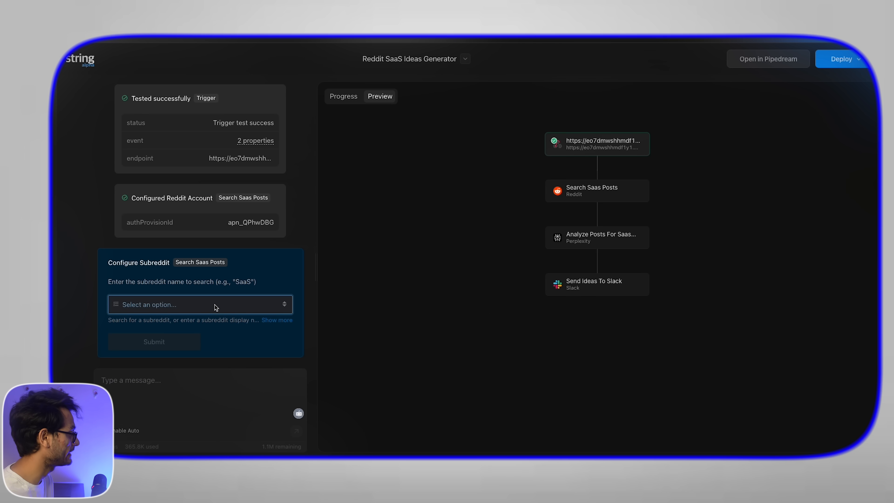
- Search the subreddit options for "saas" and submit micro_saas as the subreddit for the Search Saas Posts step
click(216, 305)
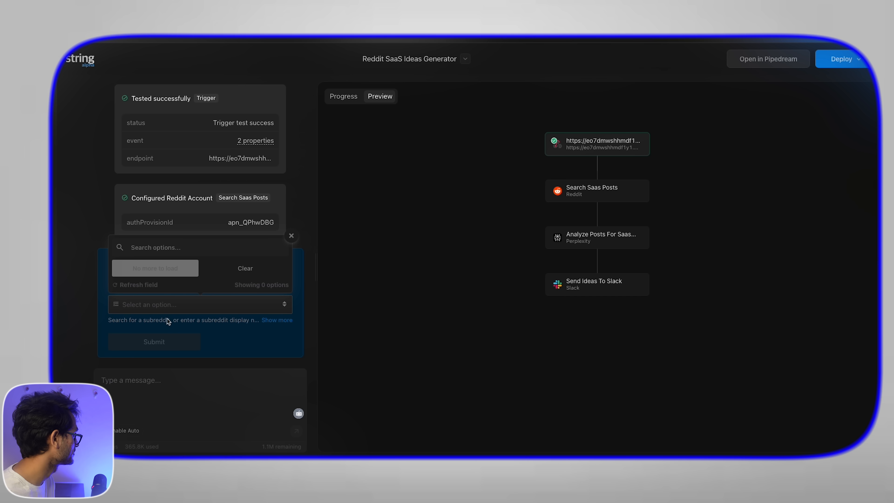
text(sa)
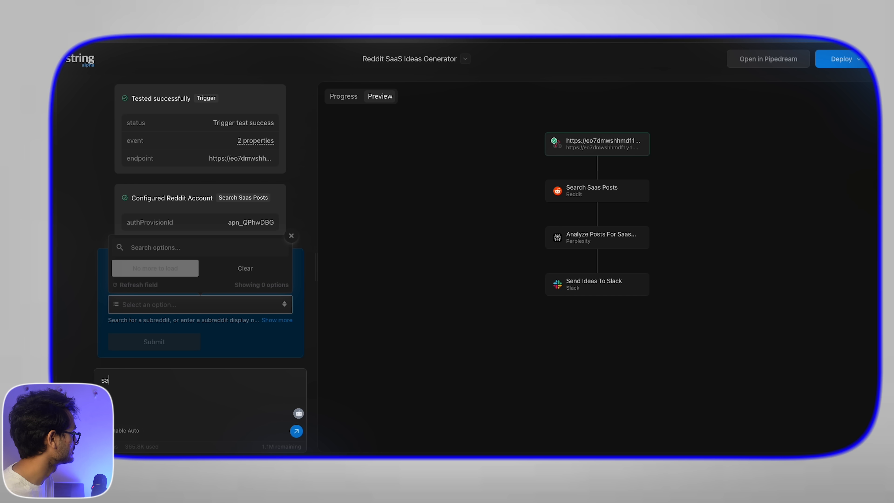
click(162, 248)
text(saas)
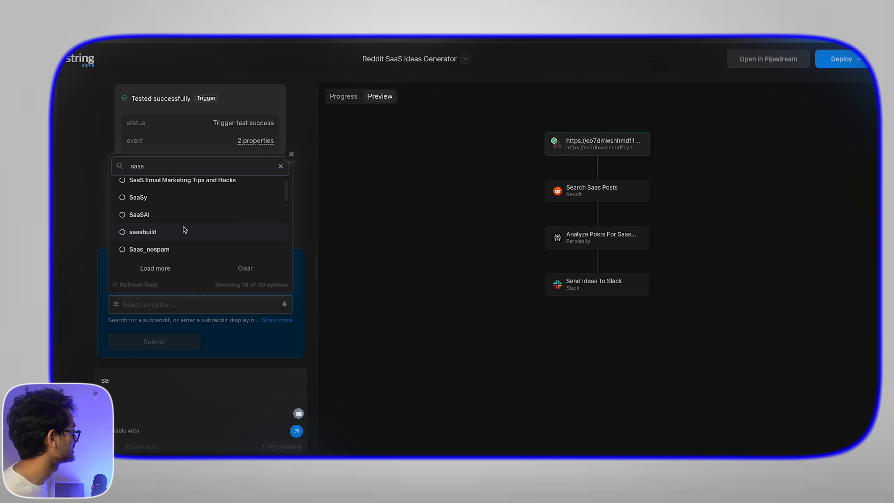
scroll(184, 230, down, 5)
scroll(183, 231, down, 2)
scroll(183, 231, up, 5)
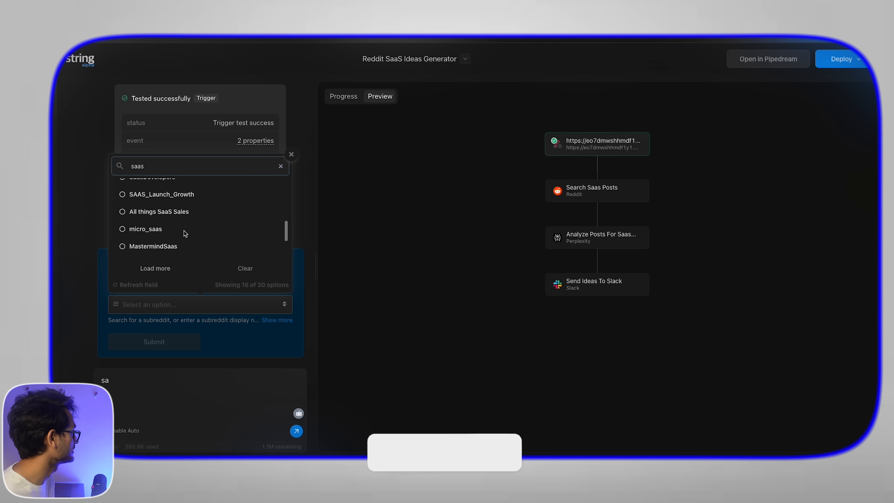
click(181, 246)
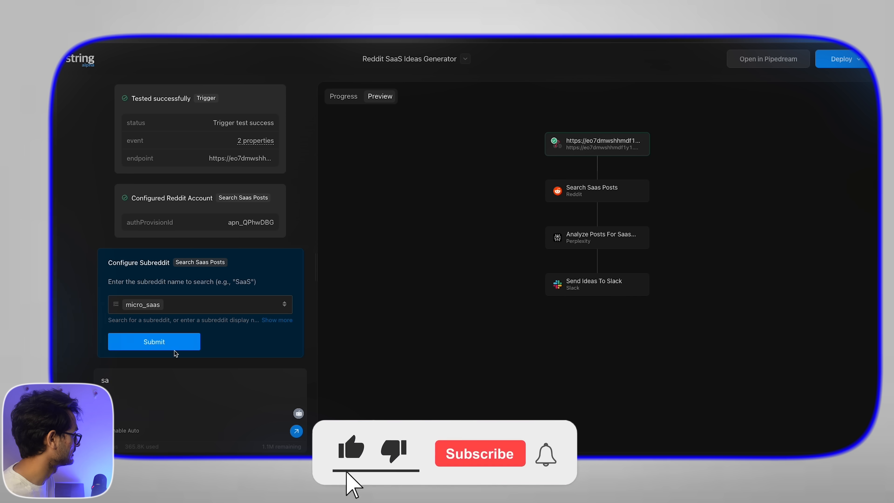
click(176, 347)
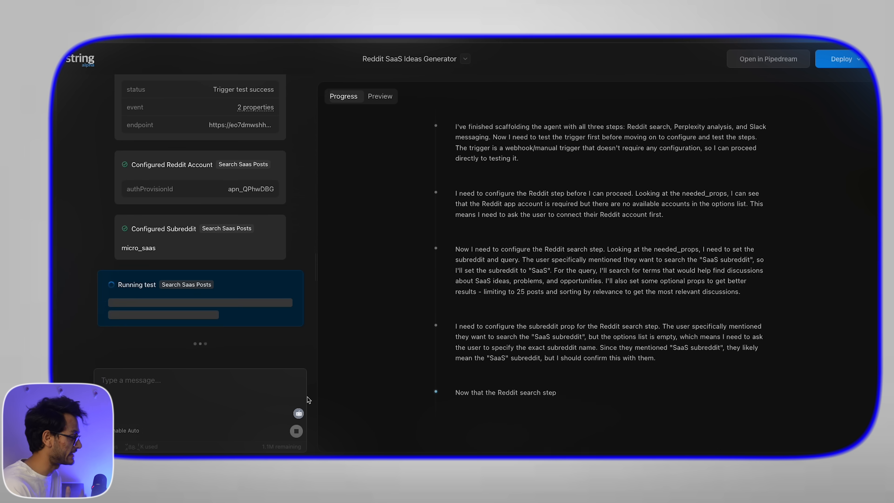
- Switch to Pipedream and open the AI News LinkedIn Post Generator workflow from the AI Generated Agents project
click(241, 340)
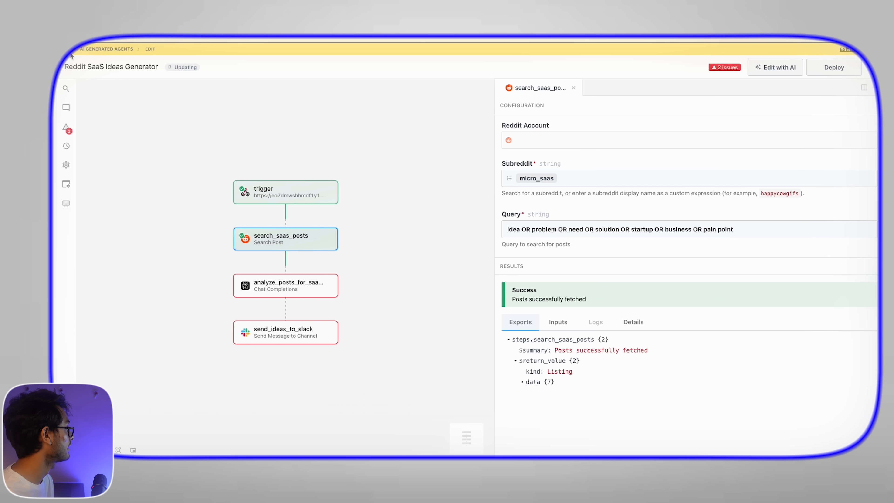
click(106, 49)
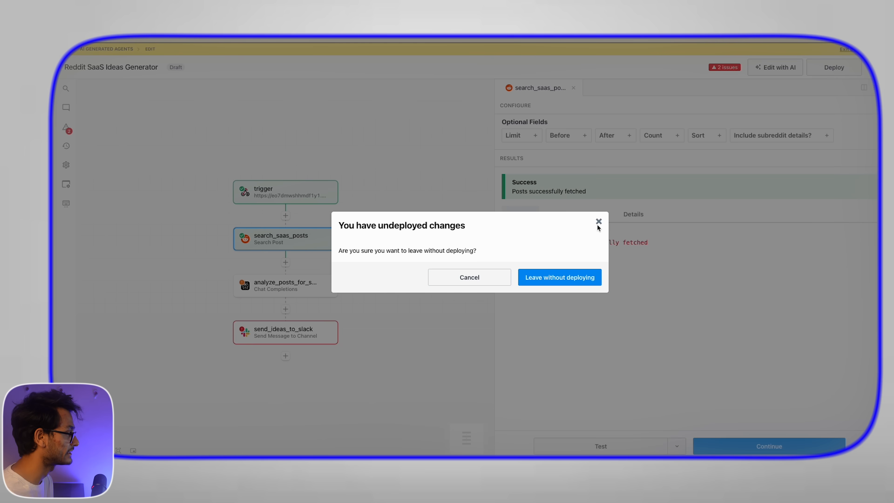
click(598, 223)
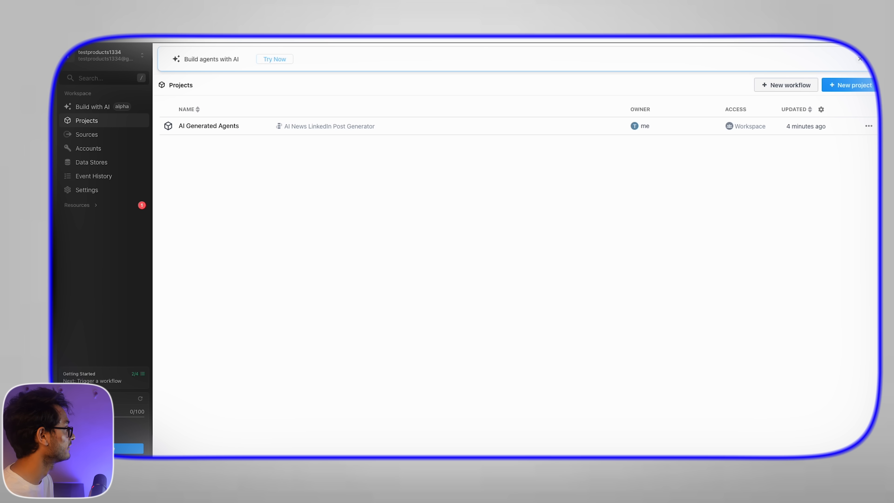
click(205, 126)
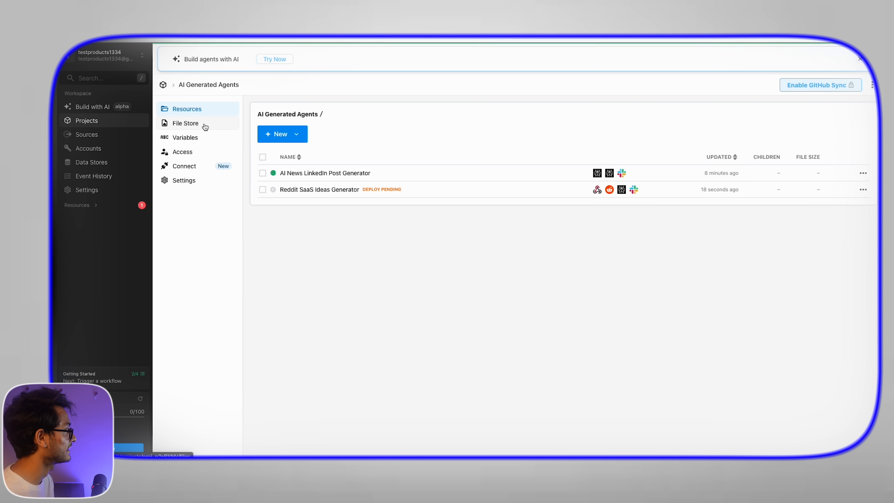
click(336, 173)
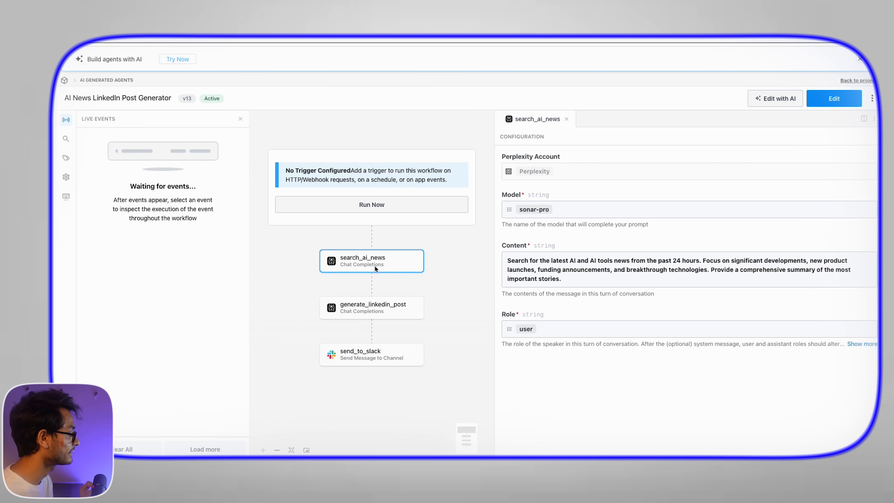
- Examine the configurations of the search_ai_news, generate_linkedin_post and send_to_slack steps in the AI News LinkedIn Post Generator workflow
scroll(394, 309, down, 2)
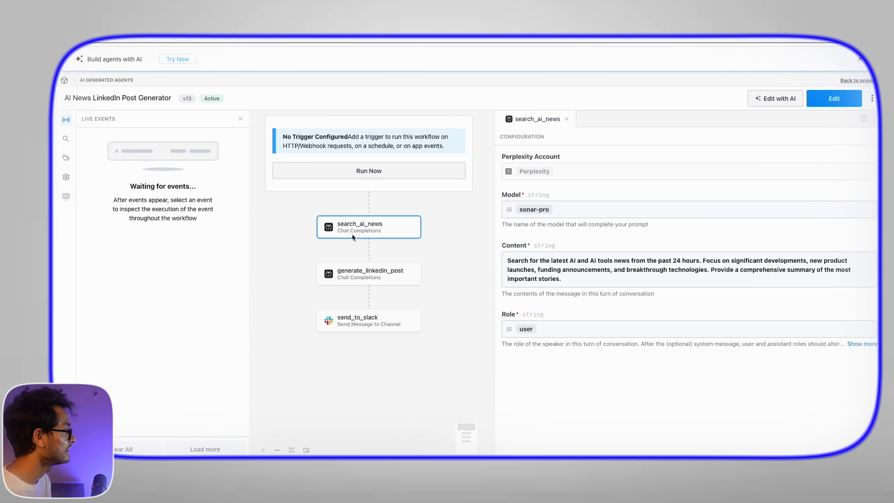
scroll(416, 242, down, 1)
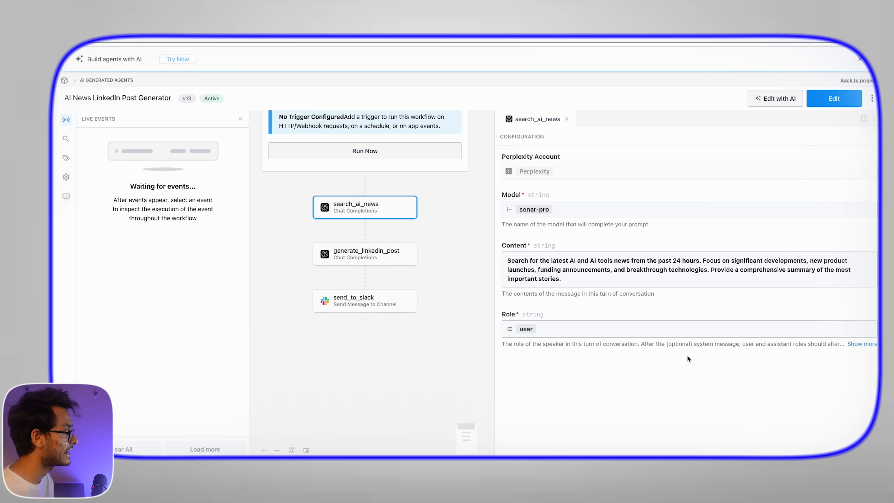
click(534, 264)
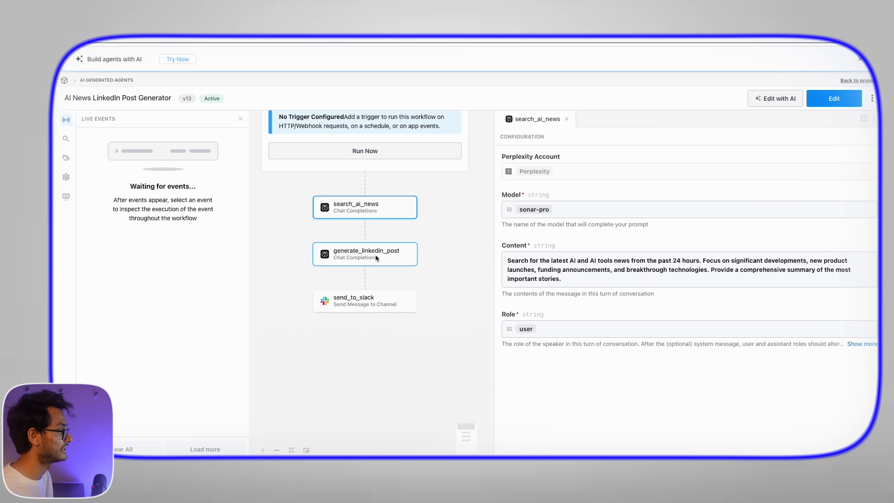
click(375, 254)
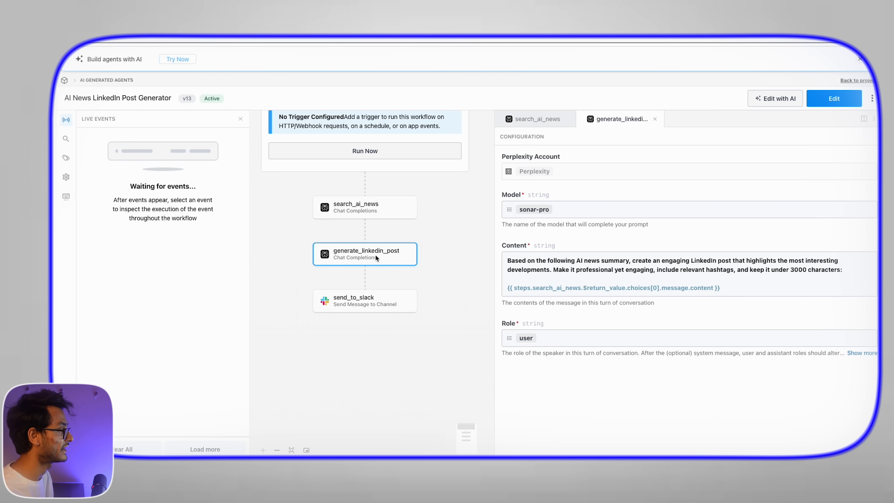
click(366, 299)
click(370, 256)
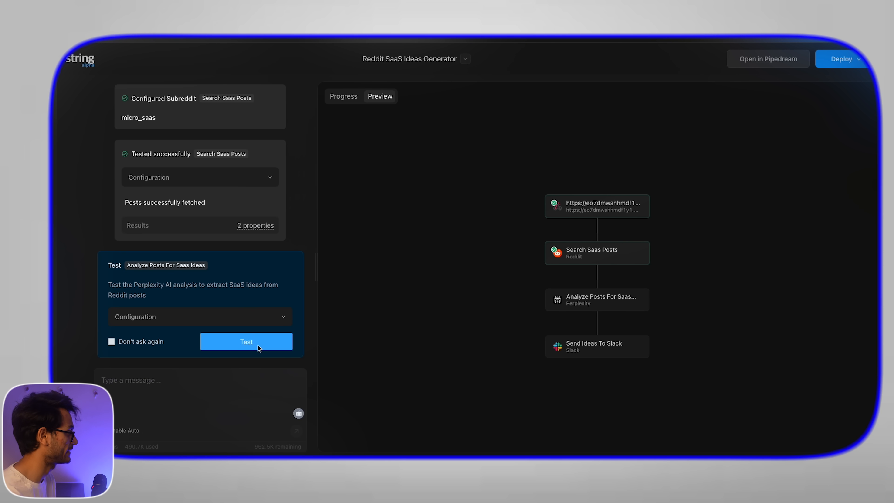
- Switch to String and test the Analyze Posts For Saas Ideas and Send Ideas To Slack steps
click(258, 345)
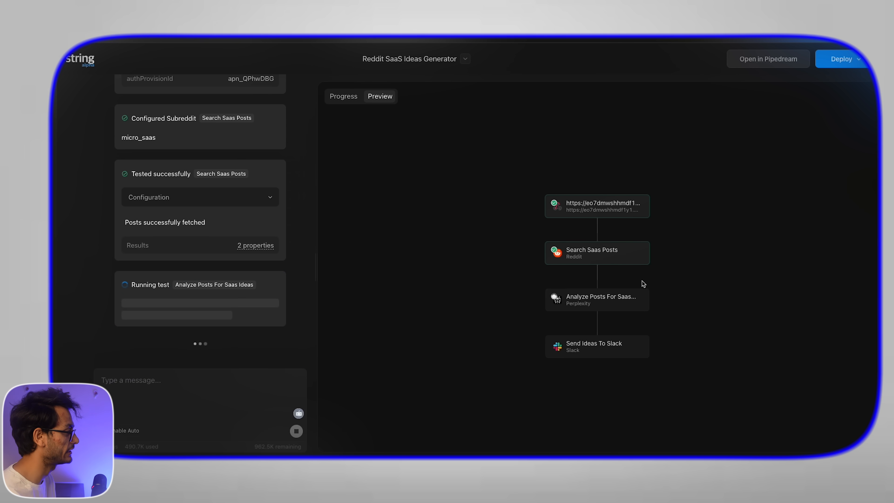
scroll(574, 278, down, 1)
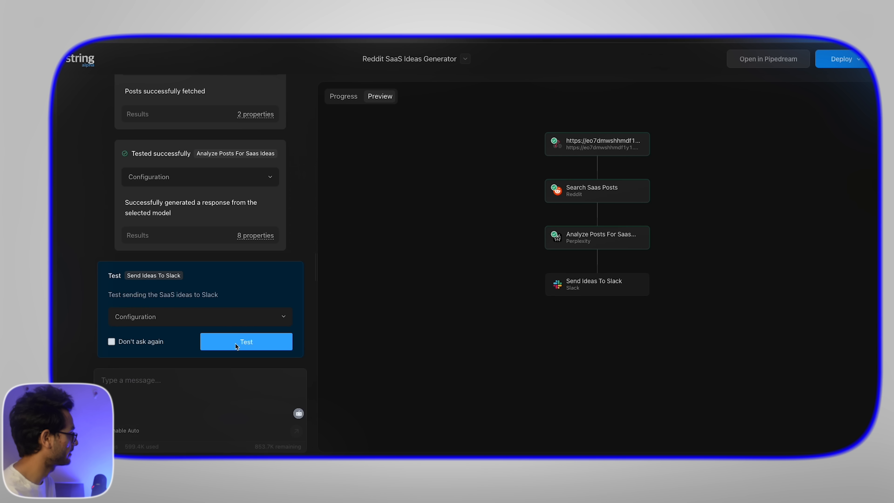
click(235, 344)
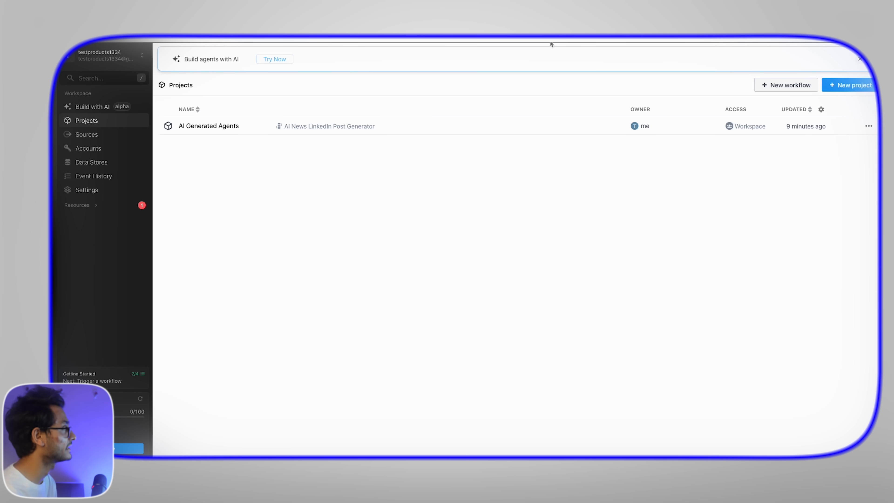
- Switch to Pipedream, open AI News LinkedIn Post Generator from the AI Generated Agents project, and view the send_to_slack configuration
click(231, 127)
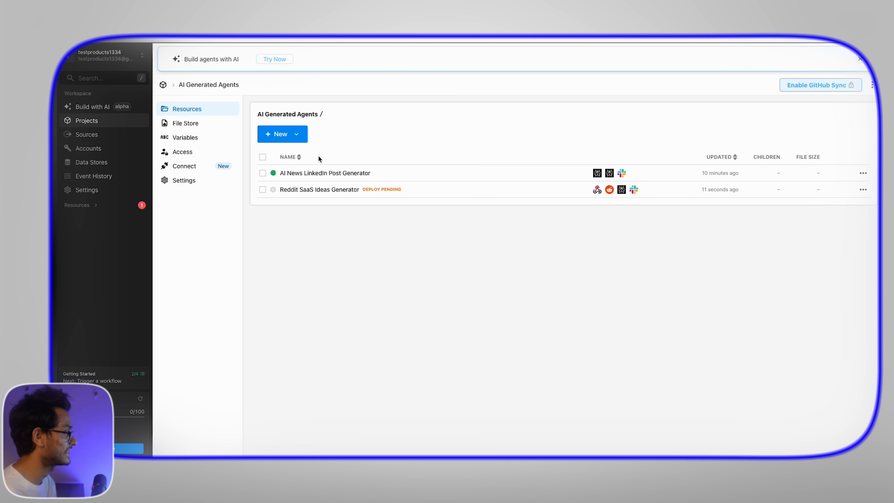
click(317, 172)
click(365, 381)
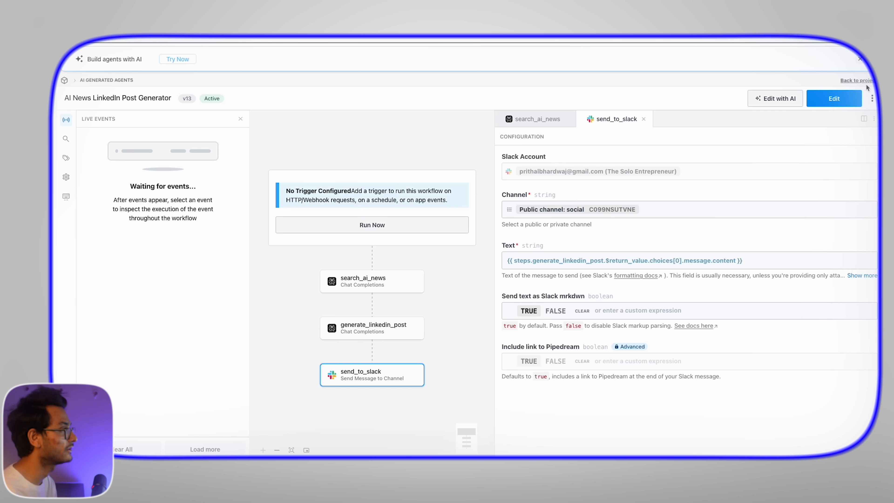
- Open the workflow for editing and examine the exports, details and inputs of the send_to_slack test results
click(834, 99)
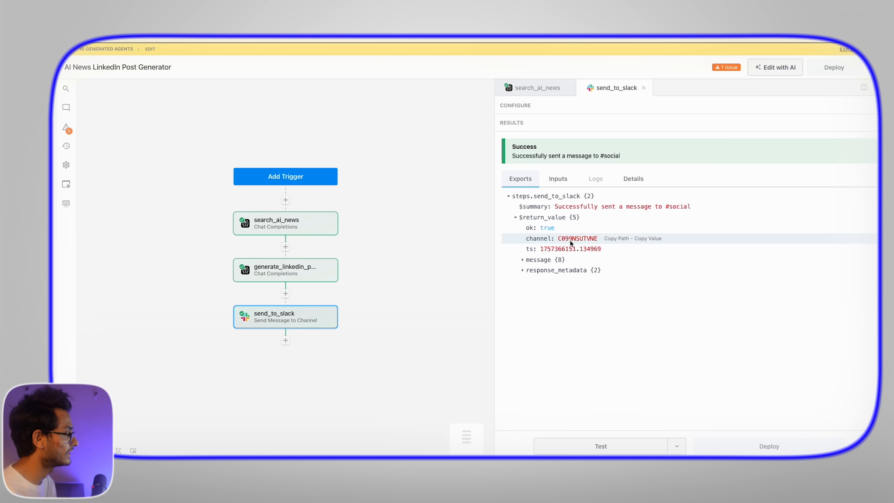
click(591, 240)
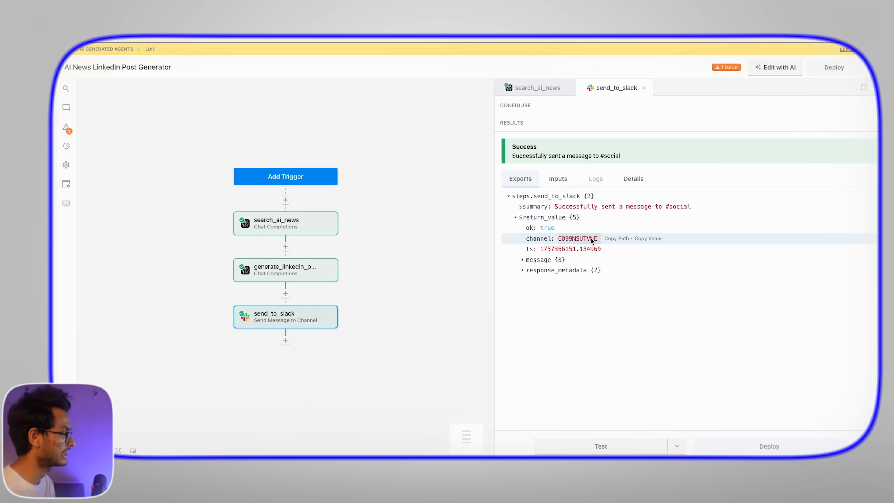
click(583, 238)
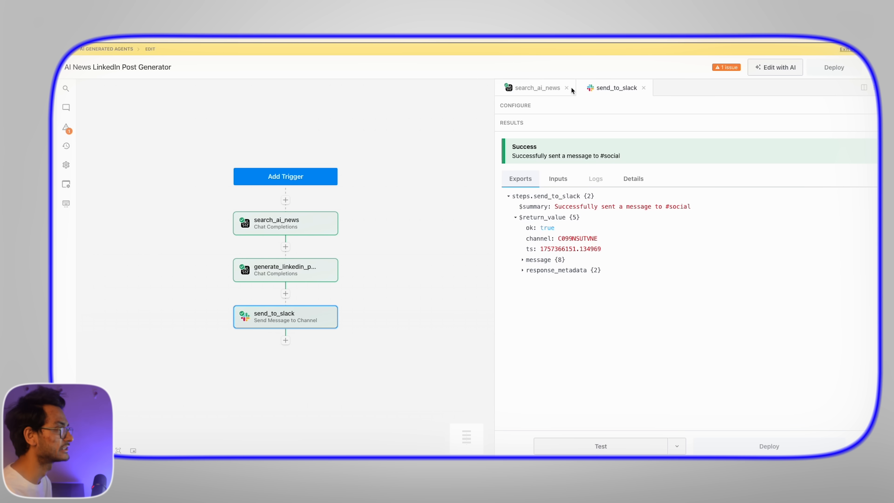
mouse_move(644, 269)
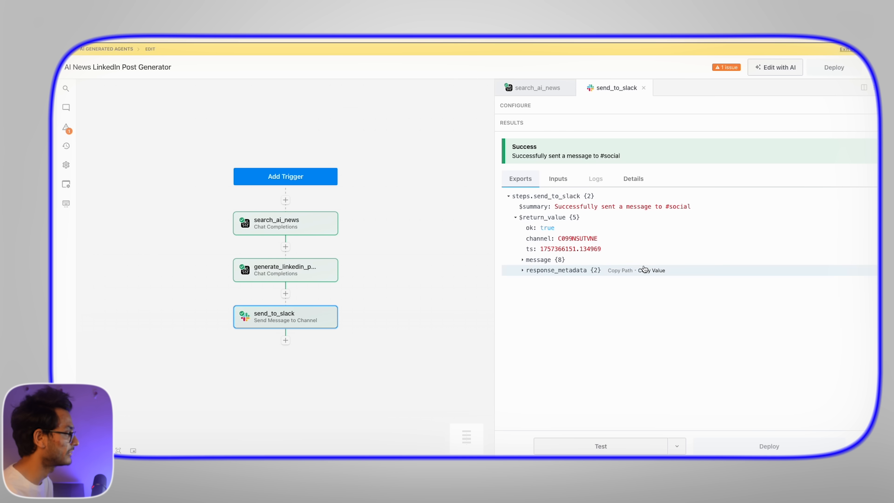
click(633, 179)
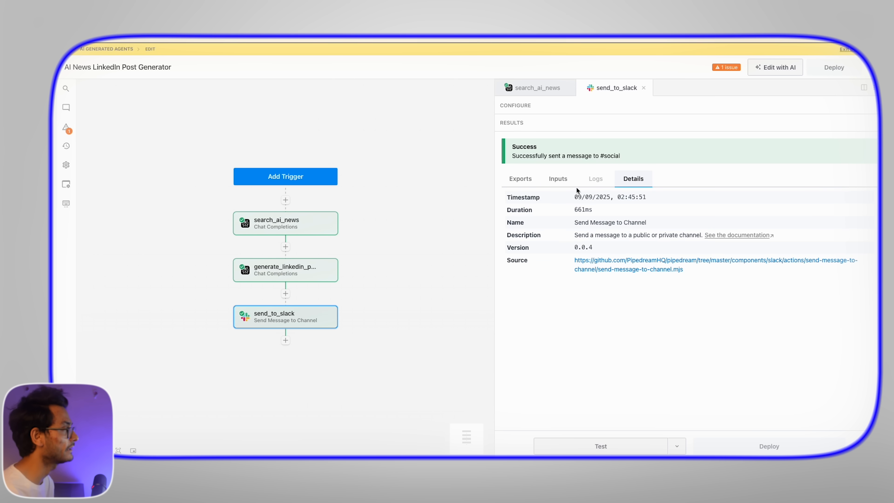
click(570, 182)
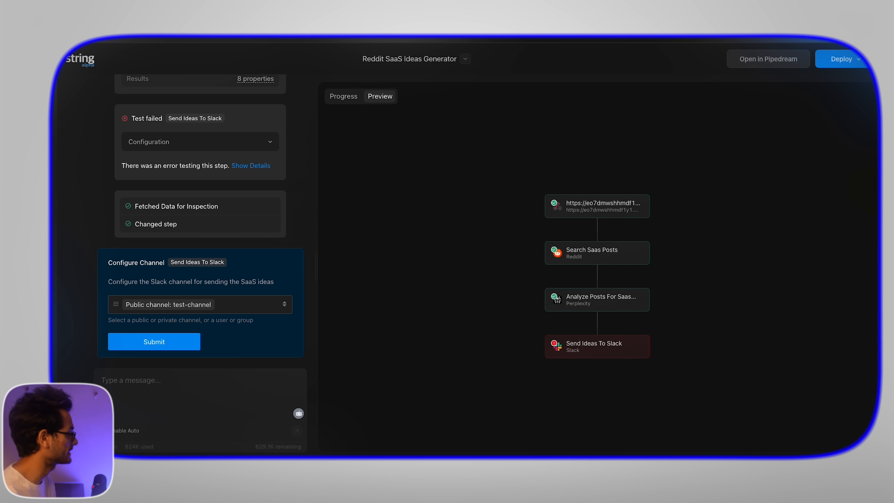
- Switch to String, submit test-channel as the public channel for the Send Ideas To Slack step, and rerun its test
click(167, 341)
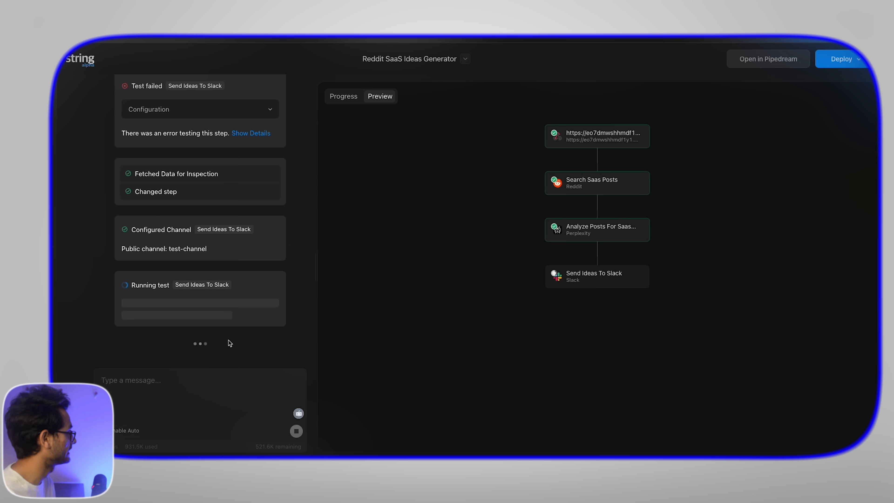
scroll(197, 274, up, 2)
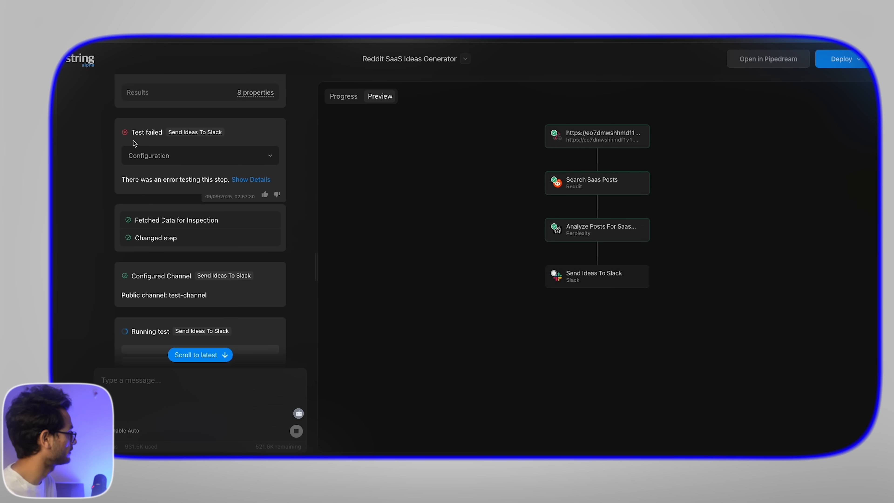
scroll(198, 274, down, 2)
- Switch to Slack, open test-channel, and read the Pain Point Mining Platform idea in the Pipedream message
key(ctrl+Left)
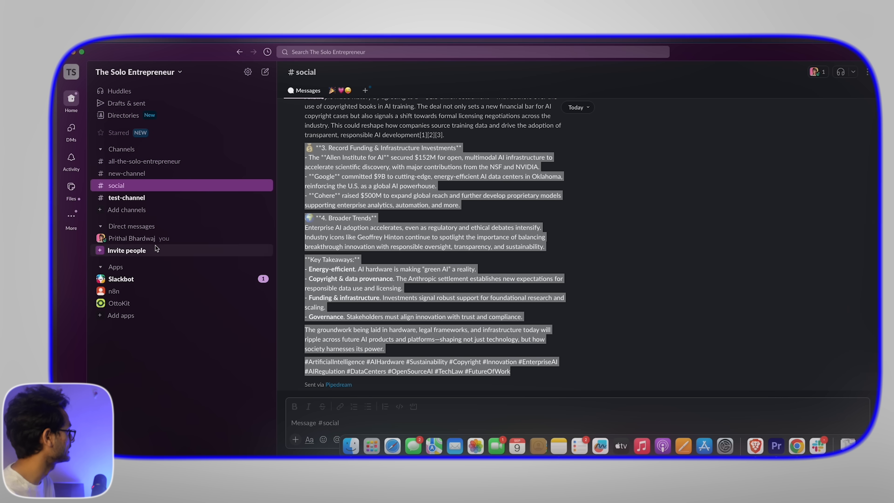
click(132, 200)
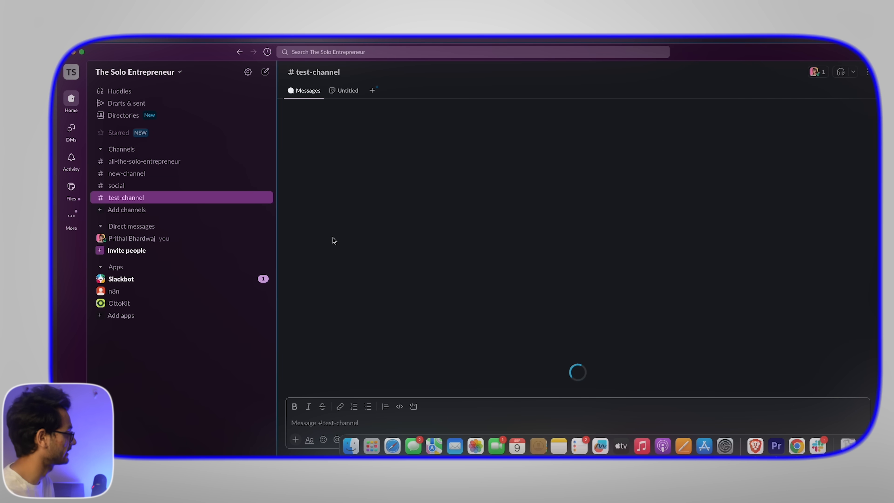
scroll(480, 302, up, 5)
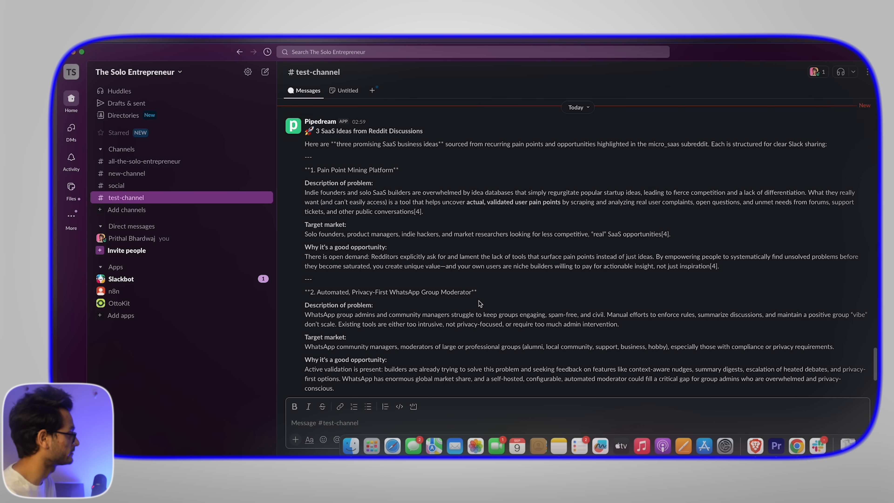
click(399, 128)
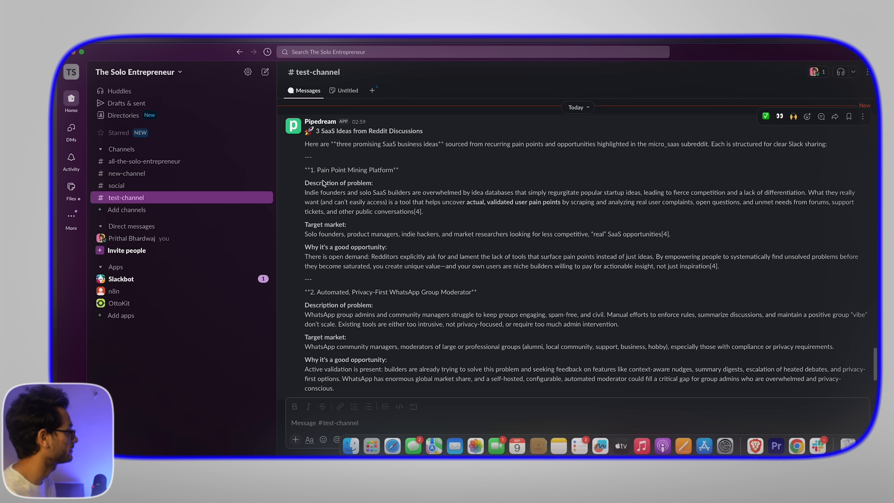
drag(317, 173, 387, 172)
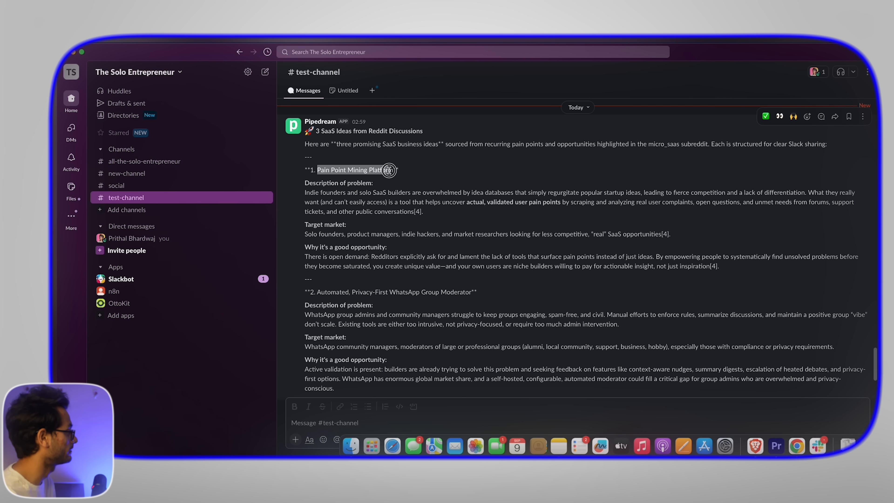
drag(305, 193, 580, 194)
drag(298, 239, 461, 236)
drag(313, 255, 476, 261)
scroll(423, 229, down, 5)
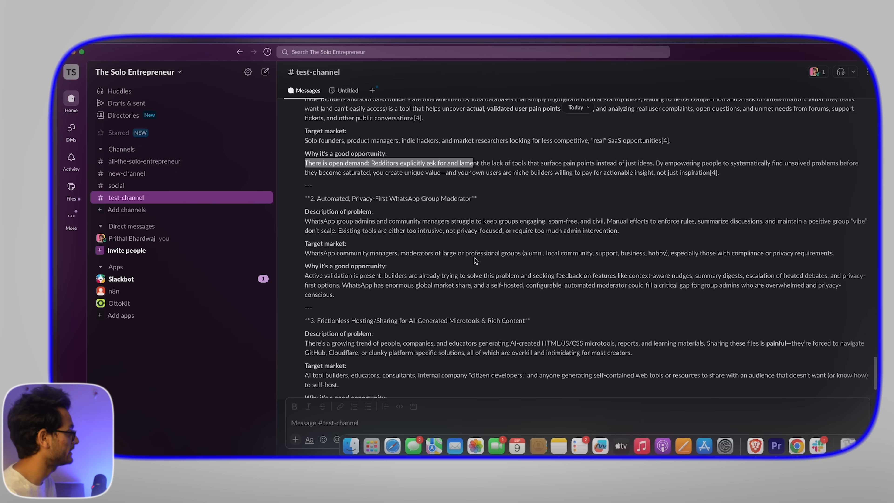
- Read the WhatsApp group moderator and AI-generated microtools hosting ideas in the Pipedream message, and review the whole message
drag(317, 174, 474, 175)
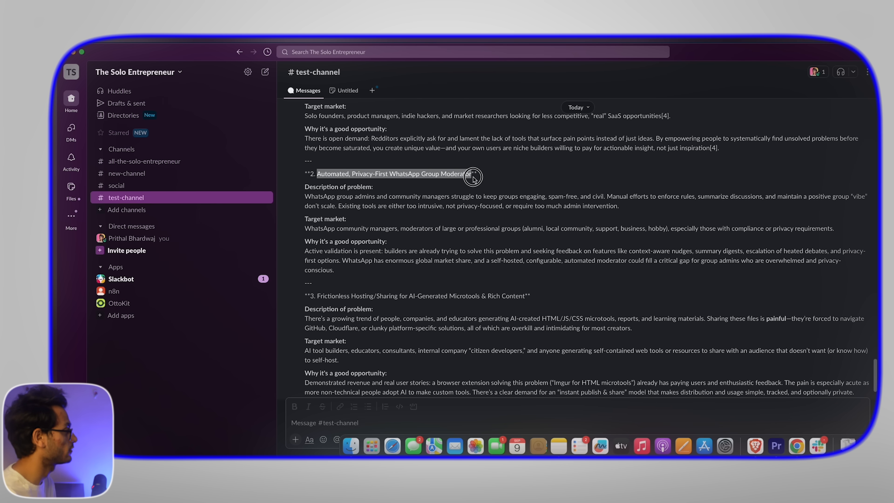
scroll(329, 275, down, 2)
drag(318, 261, 524, 263)
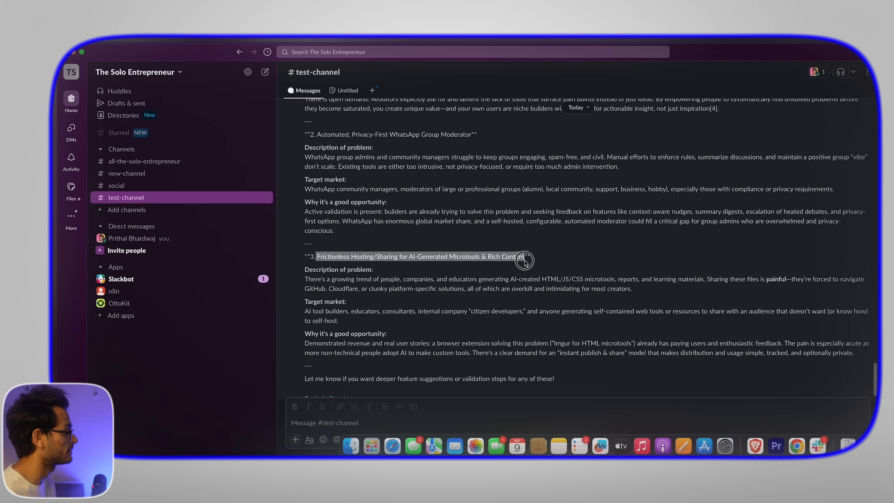
scroll(525, 263, down, 1)
scroll(423, 254, up, 3)
scroll(364, 318, down, 3)
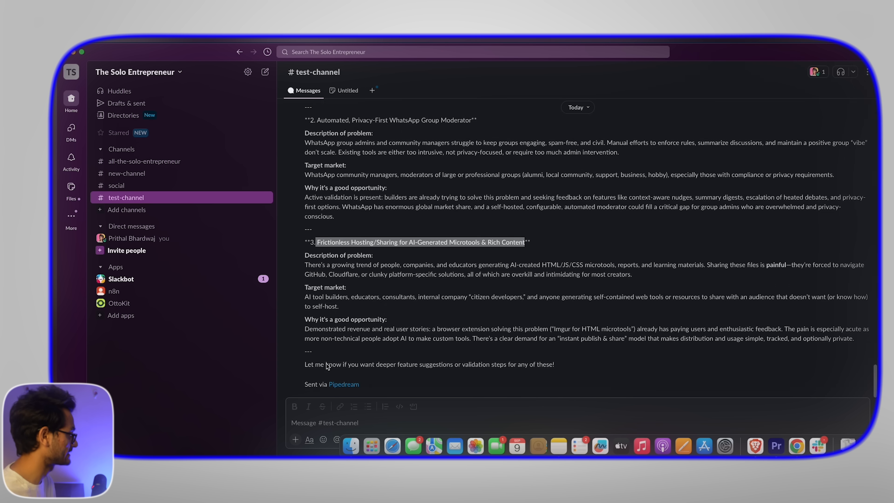
scroll(323, 229, up, 3)
scroll(376, 147, up, 3)
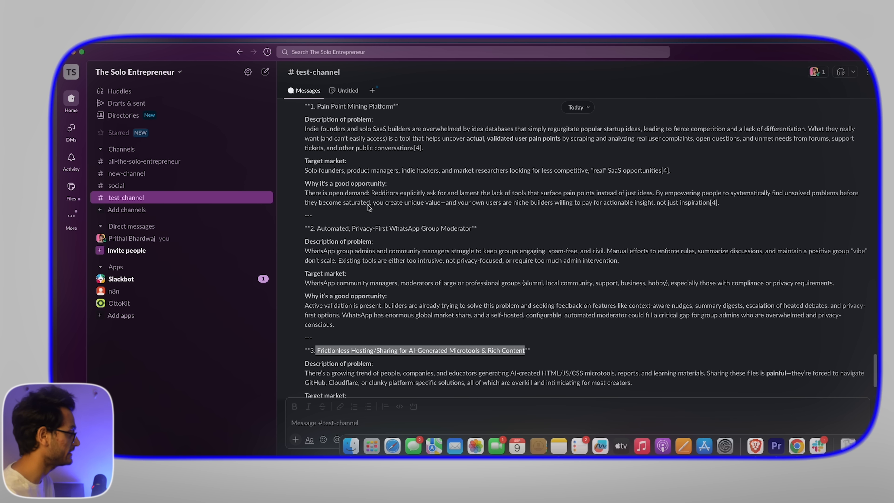
scroll(485, 257, down, 4)
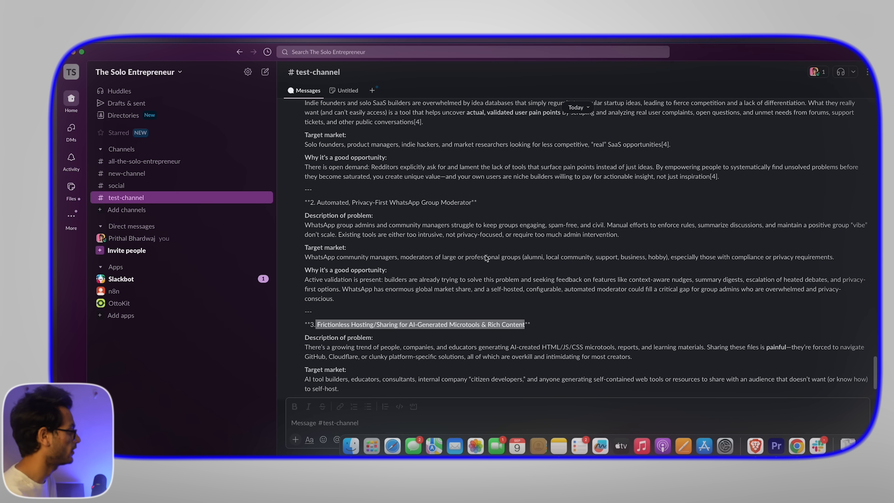